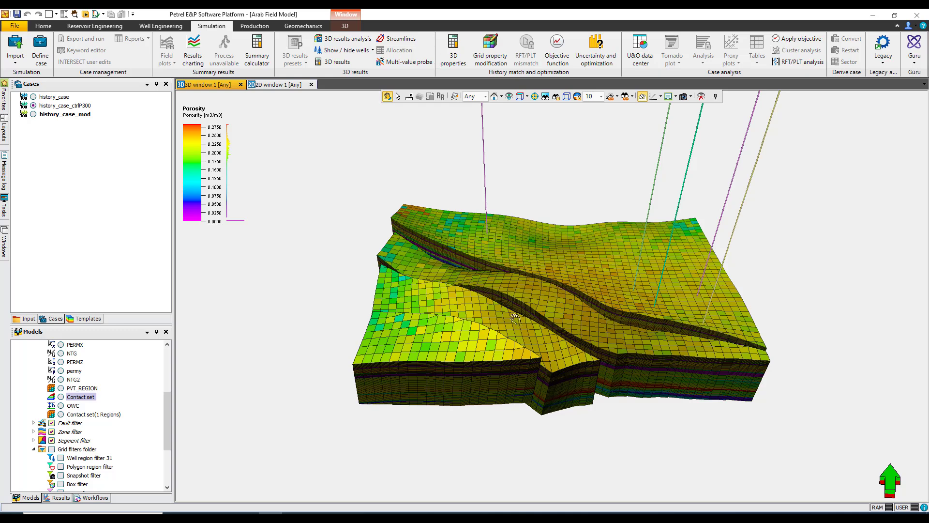
# Display the PERMZ property on the 3D grid and scale its colours to the filtered cells only
pyautogui.moveTo(516, 318); pyautogui.dragTo(503, 318)
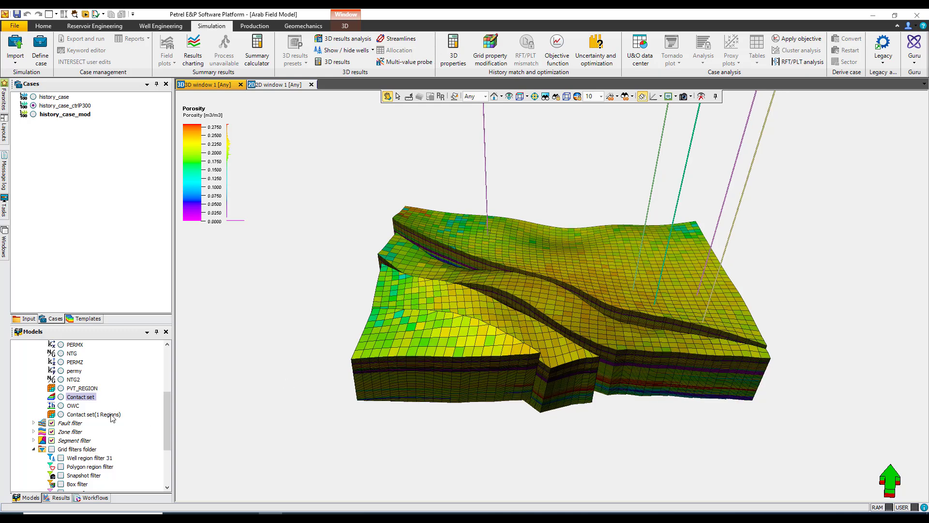
pyautogui.scroll(2, 97, 415)
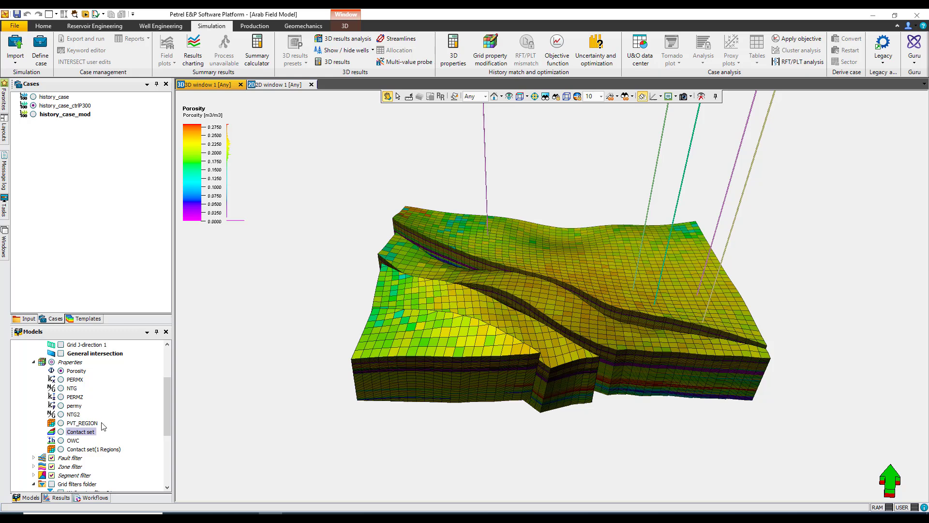
pyautogui.click(61, 396)
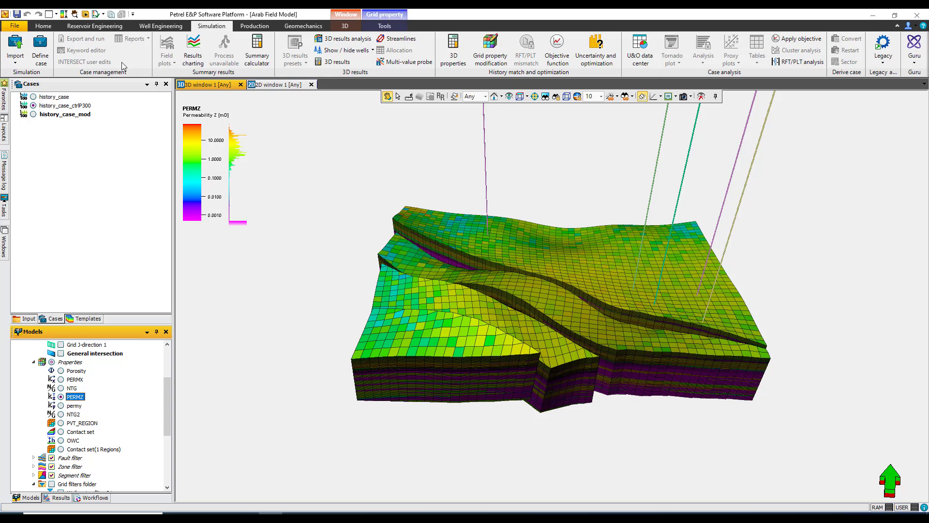
pyautogui.click(64, 15)
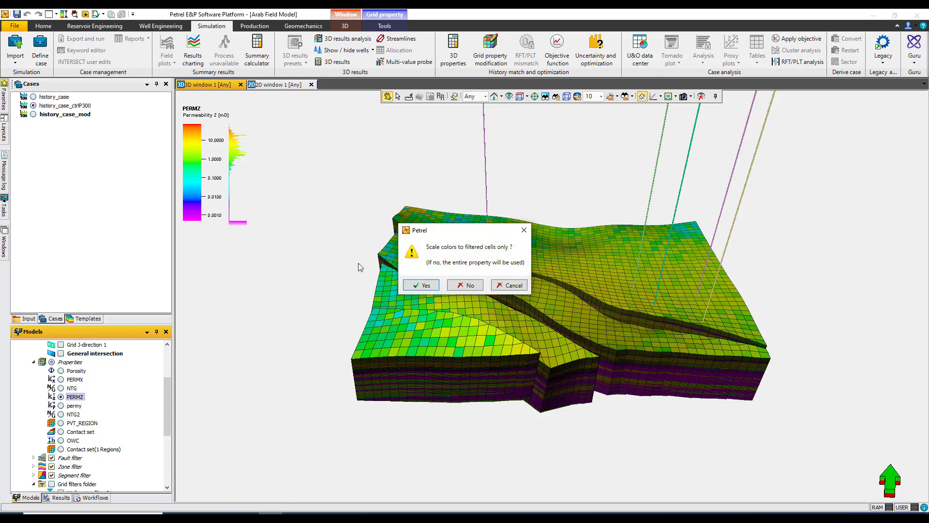
pyautogui.click(415, 287)
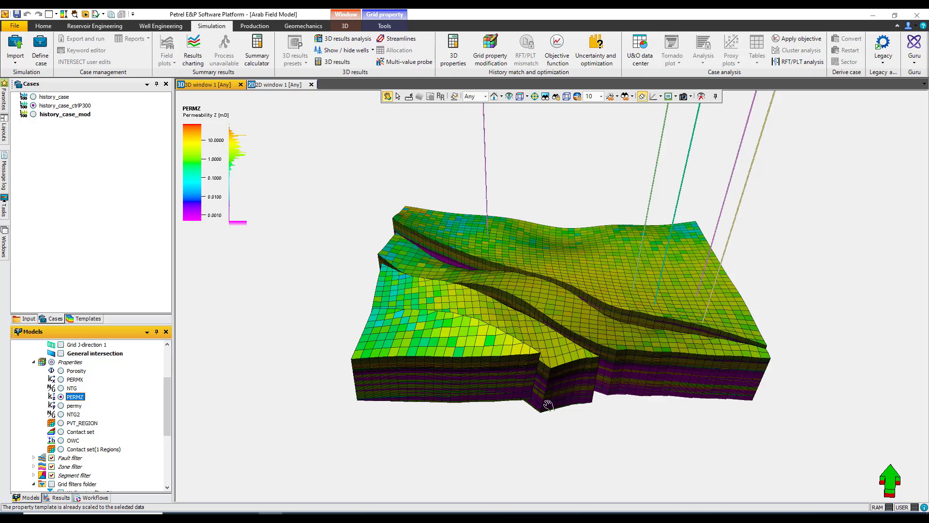
pyautogui.moveTo(518, 360); pyautogui.dragTo(518, 406)
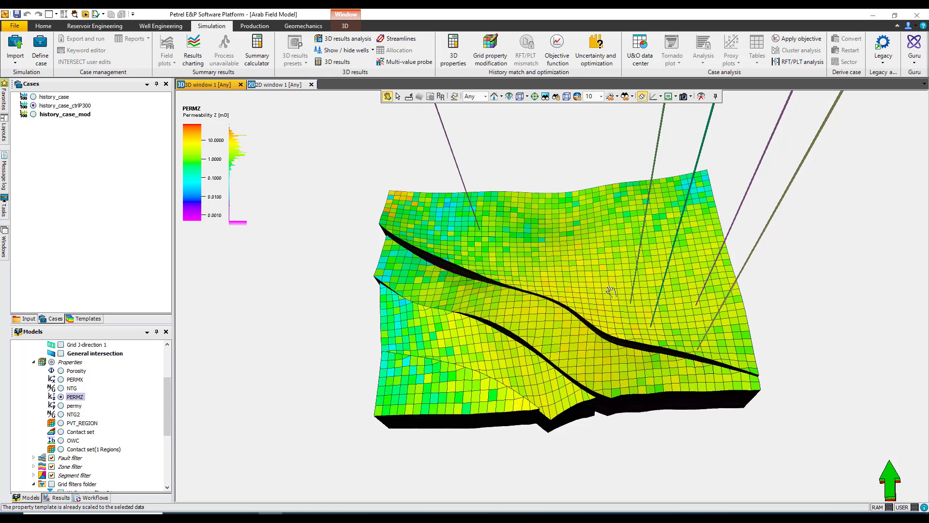
# Inspect the cells isolated by Well region filter 31 and switch the filter off again to show the full grid
pyautogui.scroll(-4, 115, 468)
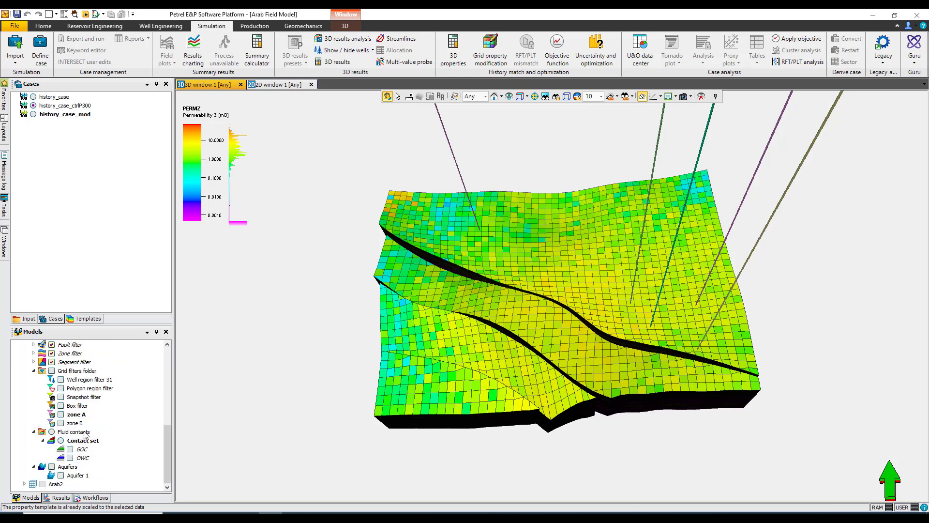
pyautogui.click(61, 379)
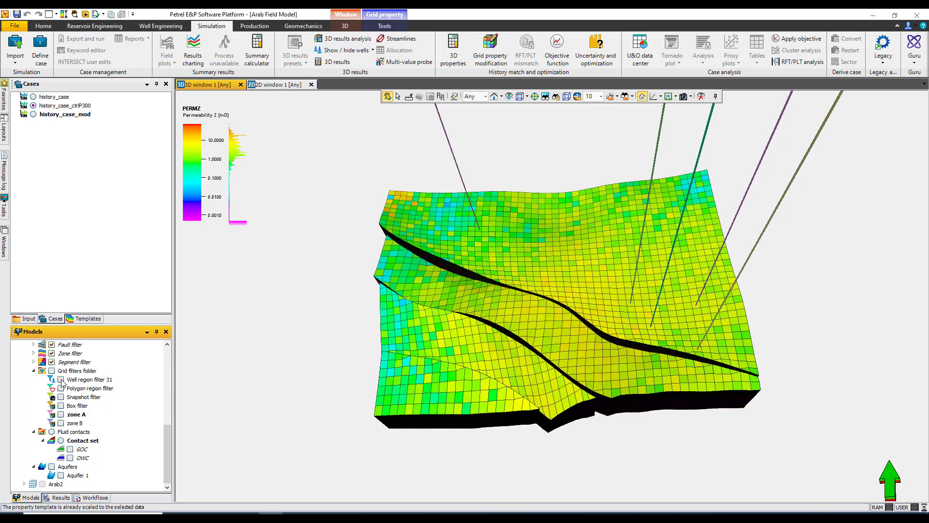
pyautogui.click(61, 379)
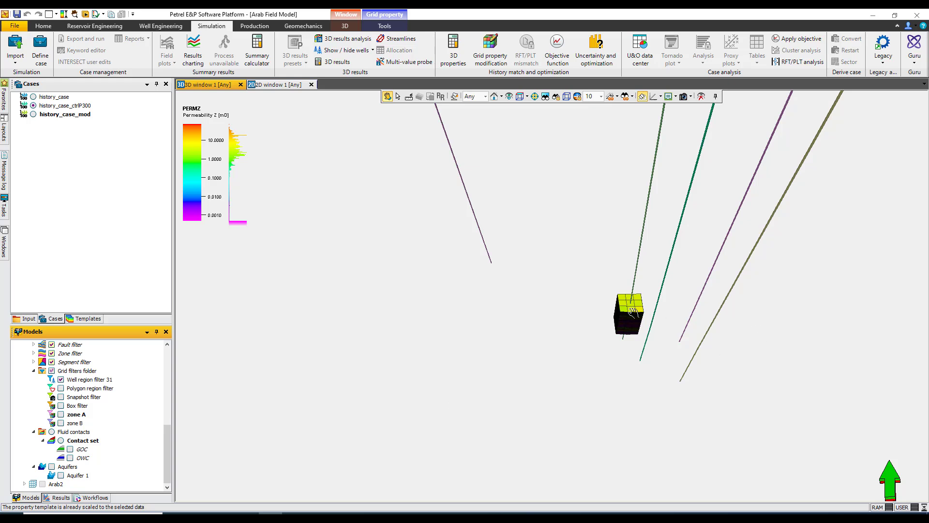
pyautogui.moveTo(636, 312); pyautogui.dragTo(624, 293)
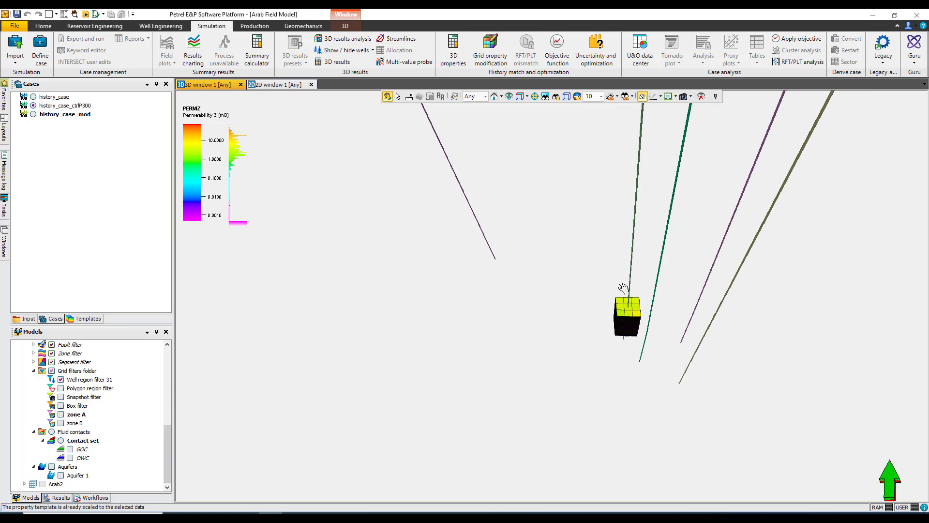
pyautogui.click(61, 380)
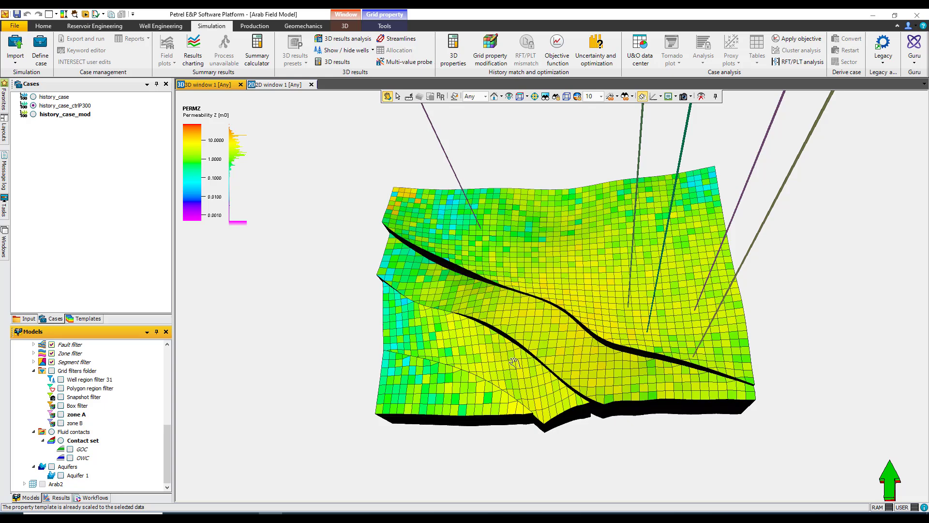
pyautogui.moveTo(522, 380); pyautogui.dragTo(524, 348)
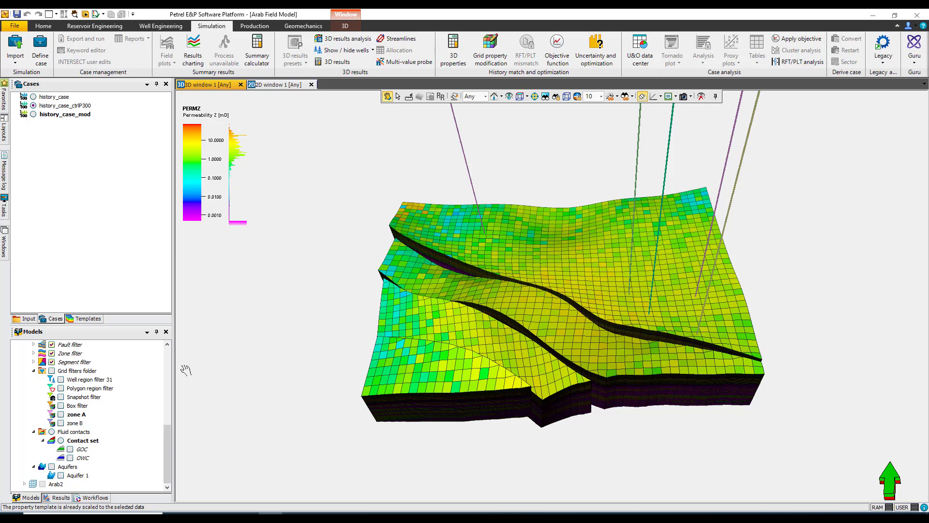
# Duplicate the PERMZ property within the grid's Properties folder
pyautogui.moveTo(167, 428); pyautogui.dragTo(164, 386)
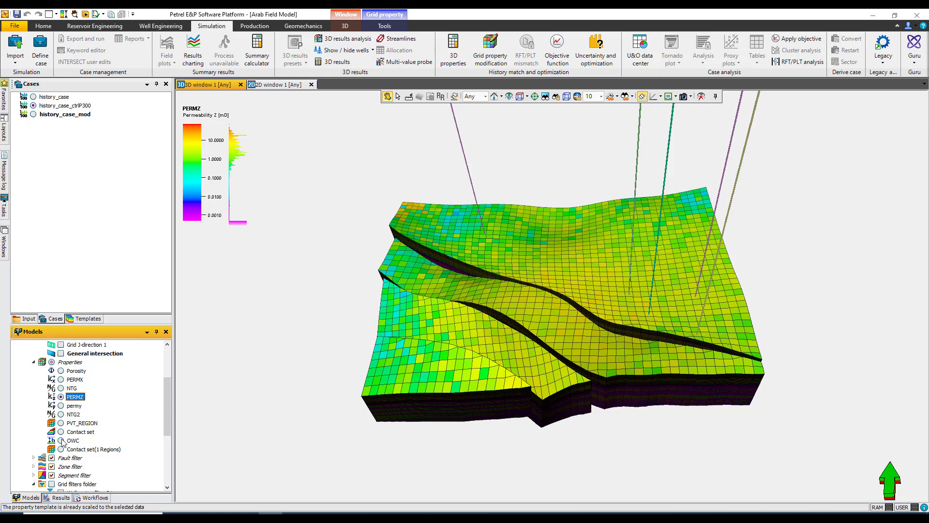
pyautogui.rightClick(80, 400)
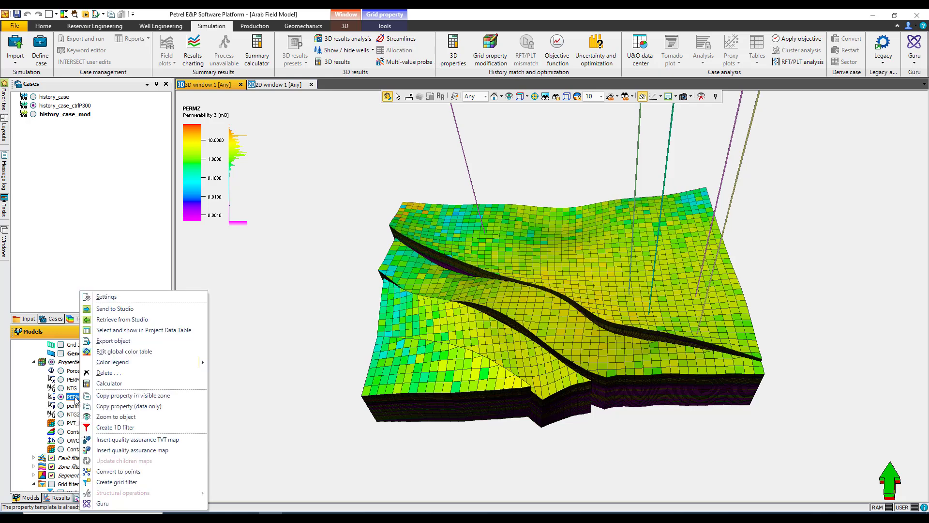
pyautogui.click(24, 395)
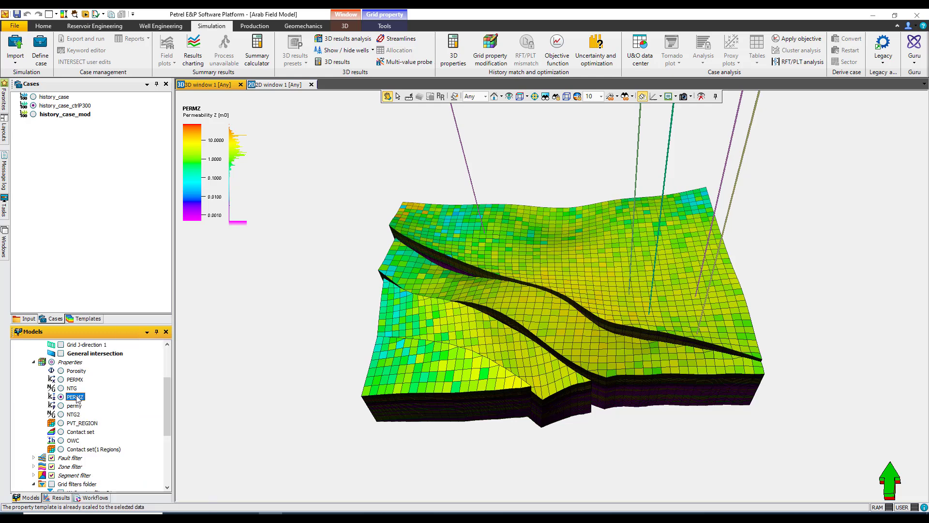
pyautogui.hotkey('ctrl', 'c')
pyautogui.hotkey('ctrl', 'v')
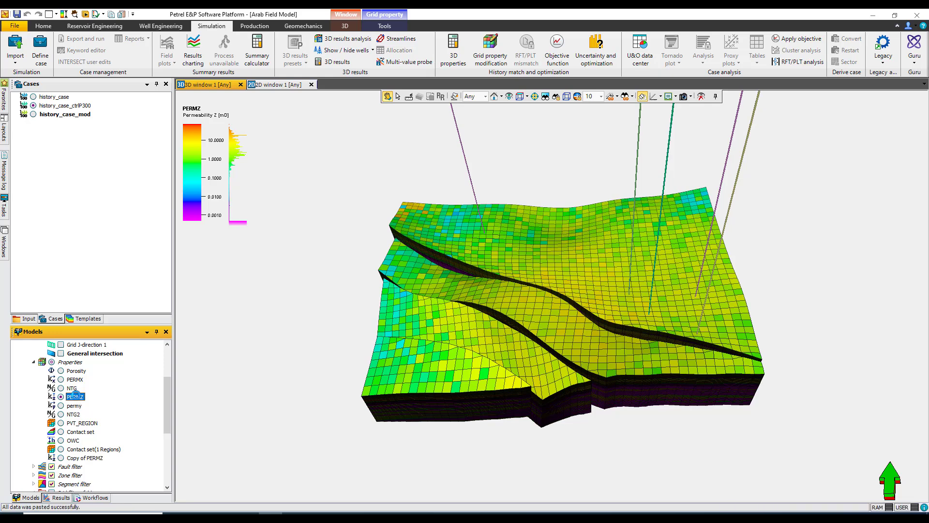
# Rename the copied PERMZ property to PERMZ2 in its settings
pyautogui.click(95, 458)
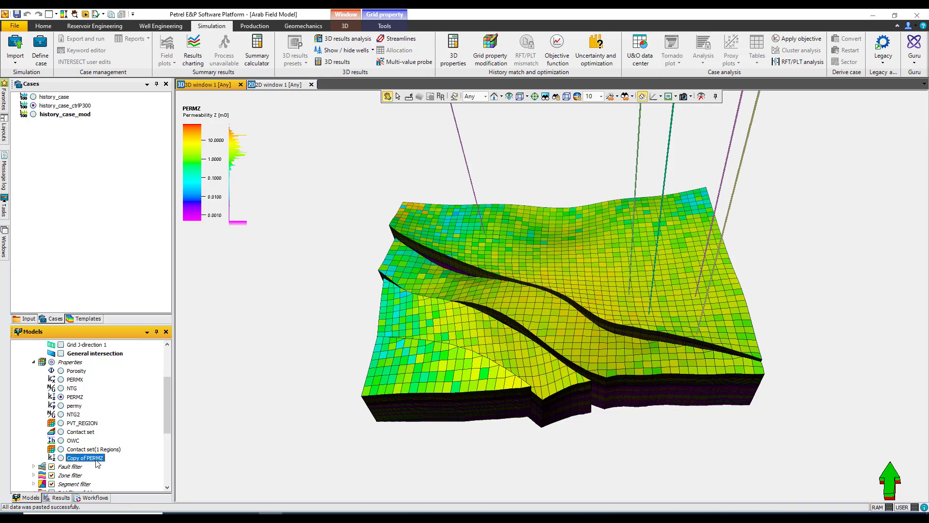
pyautogui.rightClick(98, 461)
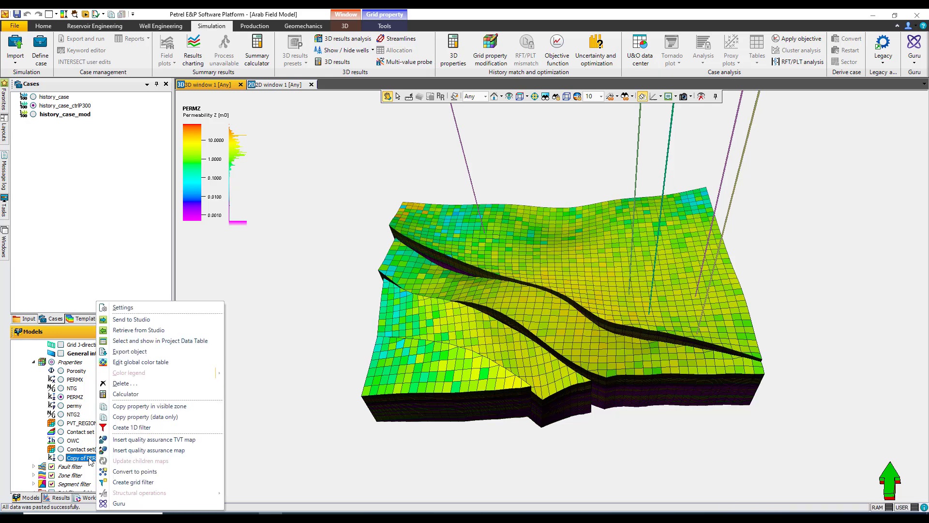
pyautogui.click(124, 308)
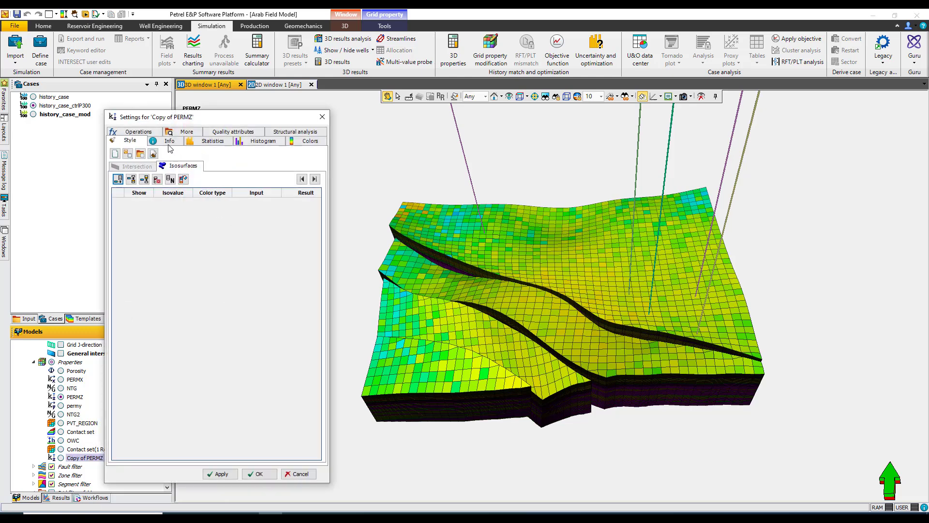
pyautogui.click(168, 140)
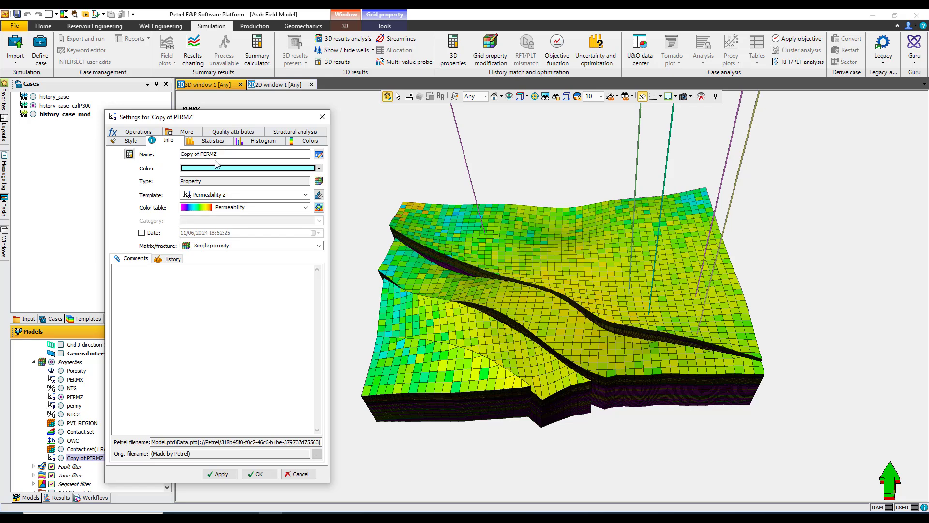
pyautogui.moveTo(229, 155); pyautogui.dragTo(179, 152)
pyautogui.press('BackSpace')
pyautogui.click(259, 474)
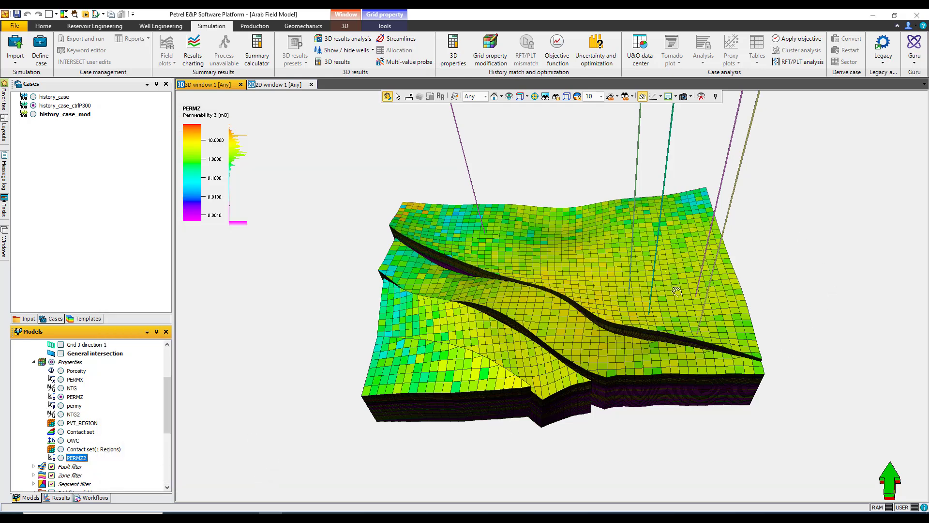
# Run the expression PERMZ2=2*PERMZ in the property calculator for Arab1
pyautogui.rightClick(73, 461)
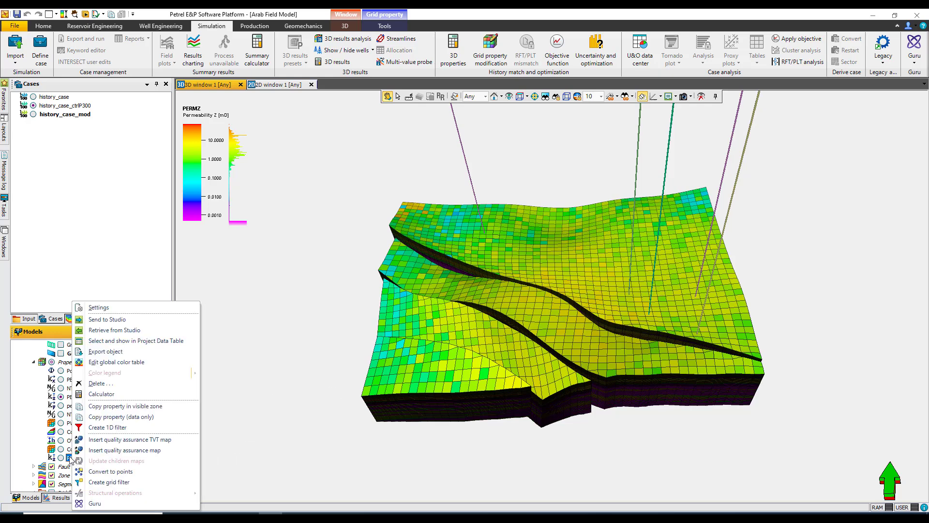
pyautogui.click(35, 419)
pyautogui.rightClick(73, 400)
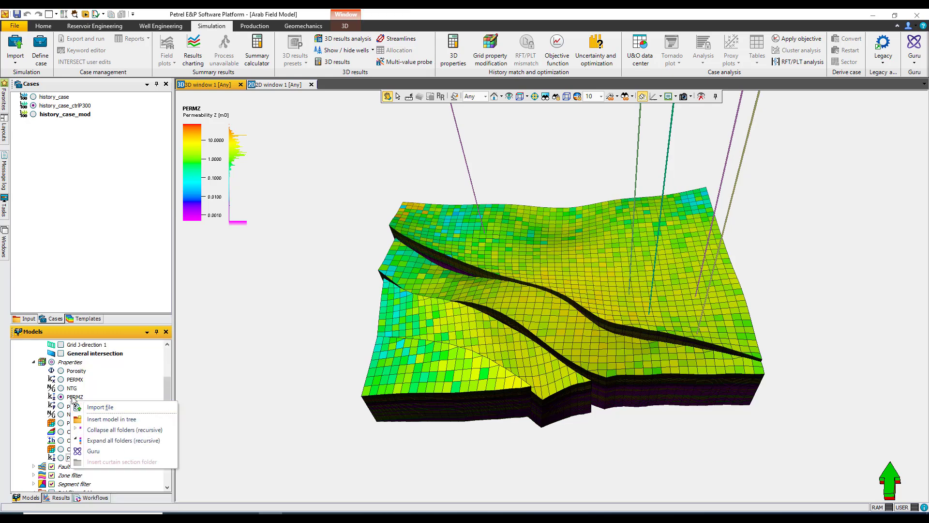
pyautogui.click(74, 398)
pyautogui.rightClick(73, 397)
pyautogui.click(87, 382)
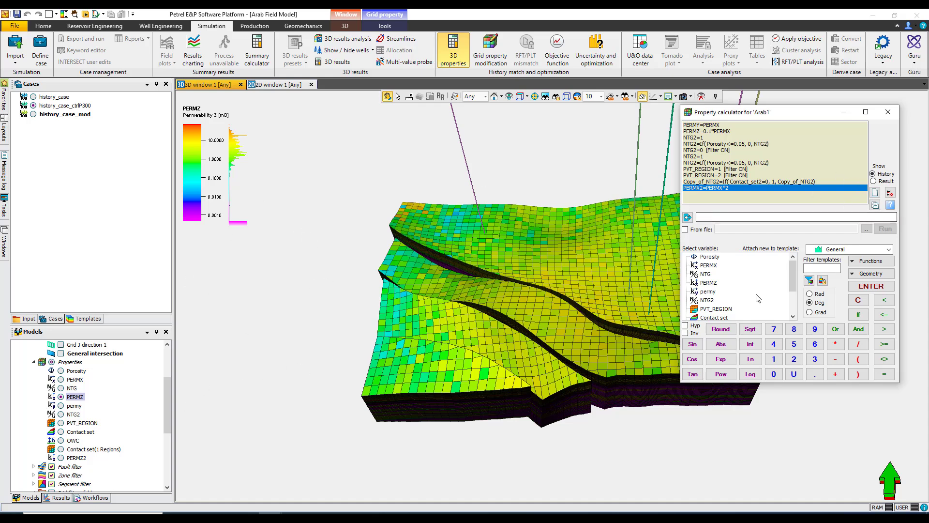
pyautogui.scroll(-2, 757, 298)
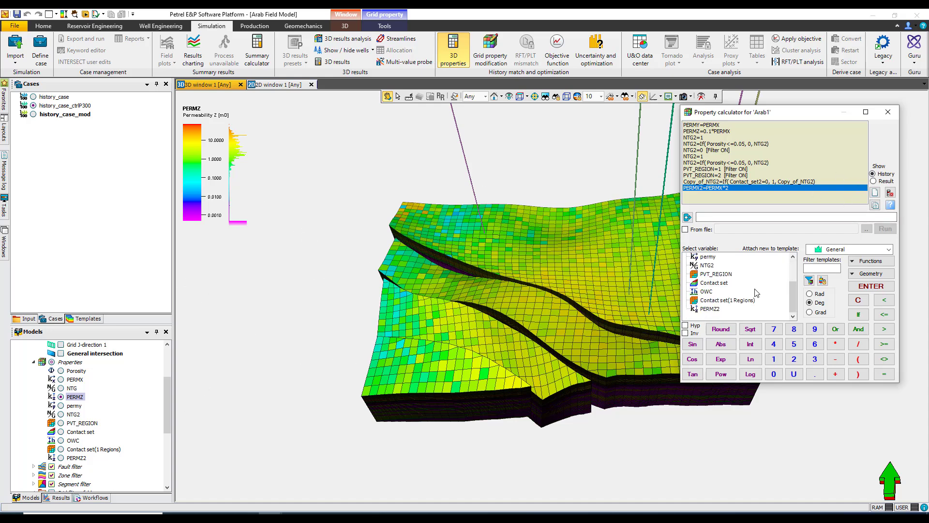
pyautogui.click(709, 308)
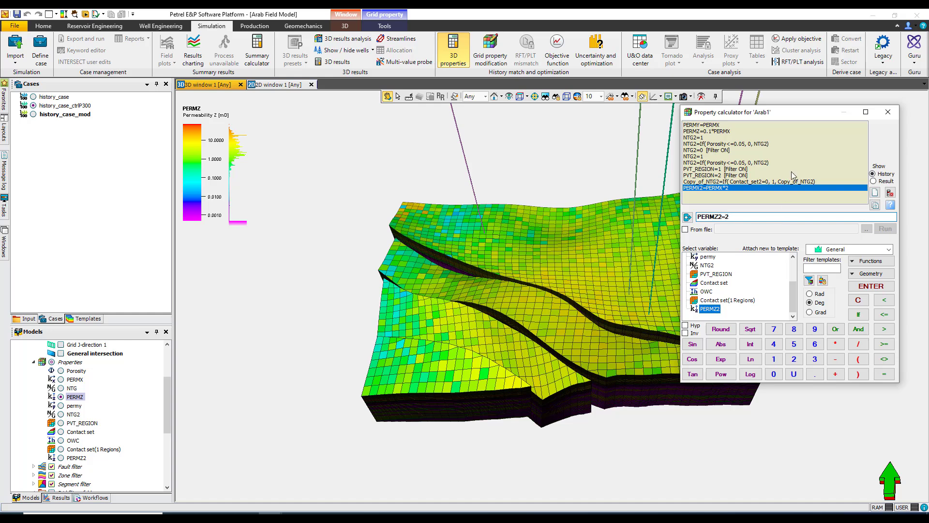
pyautogui.click(835, 343)
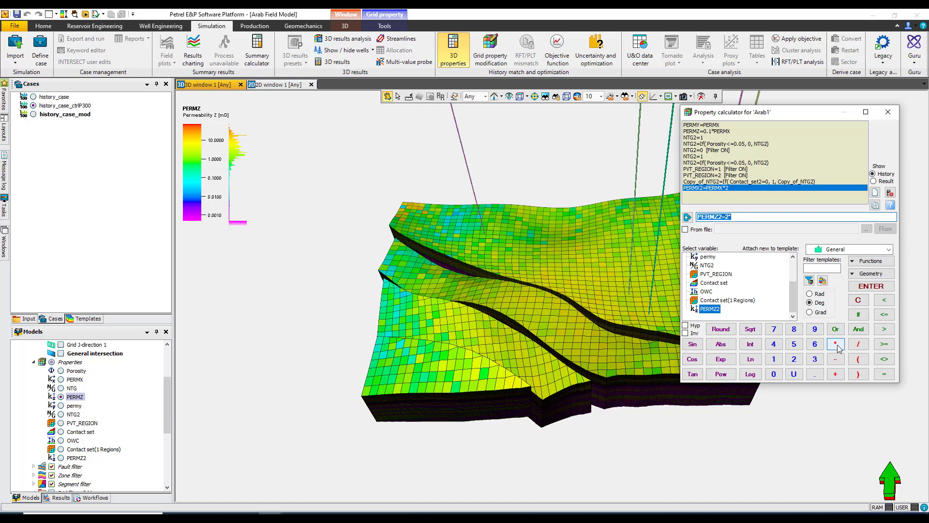
pyautogui.scroll(1, 768, 305)
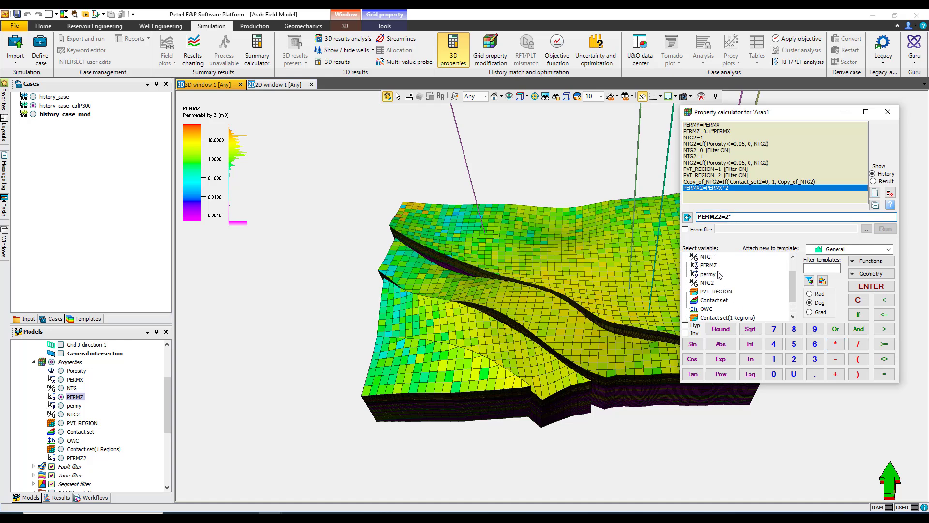
pyautogui.doubleClick(710, 266)
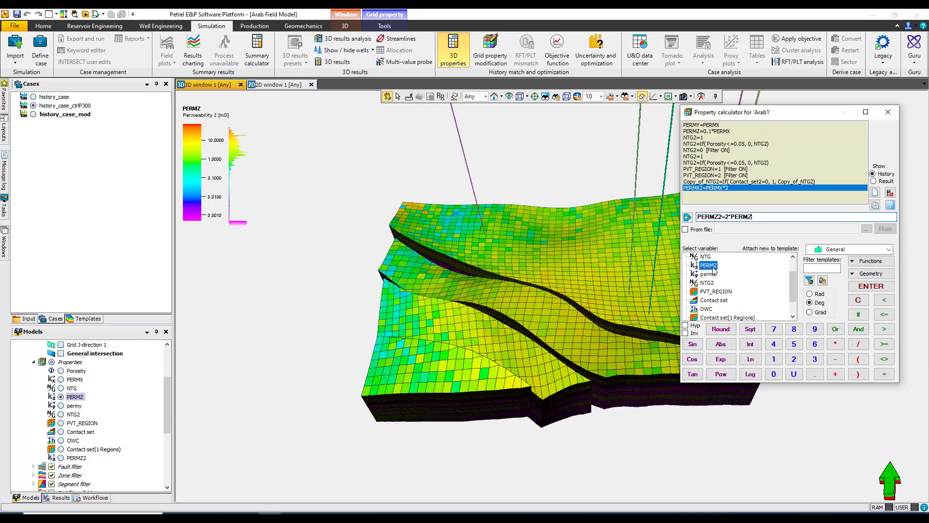
pyautogui.click(867, 286)
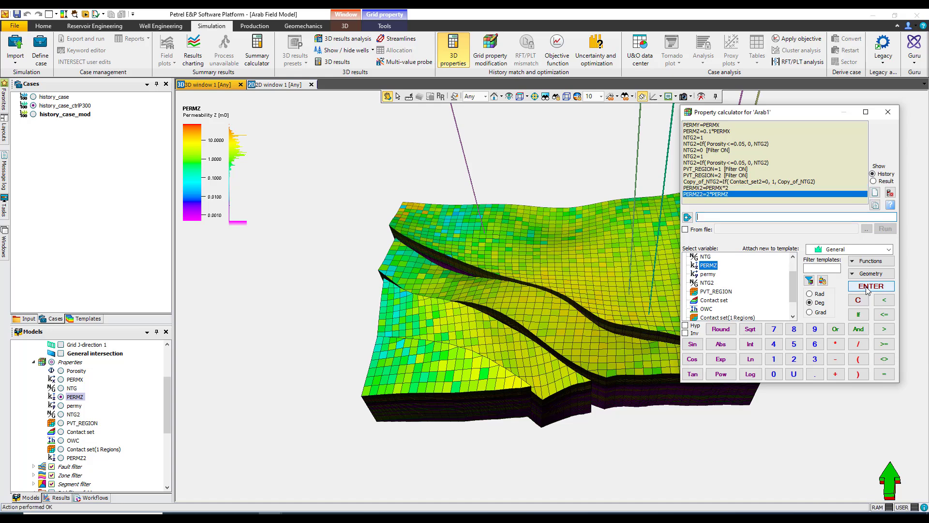
# Enter the expression PERMZ2=PERMZ2*3 in the property calculator for Arab1
pyautogui.moveTo(787, 115); pyautogui.dragTo(622, 183)
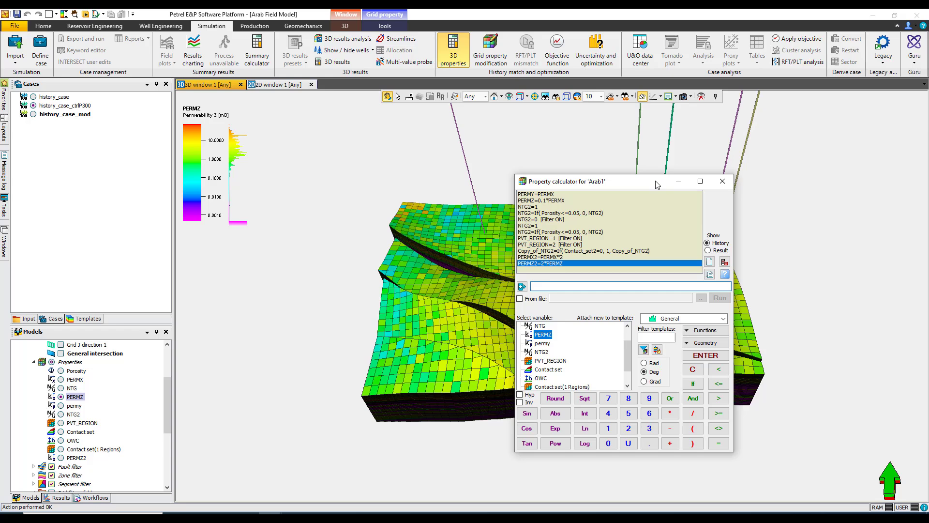
pyautogui.moveTo(655, 181); pyautogui.dragTo(858, 225)
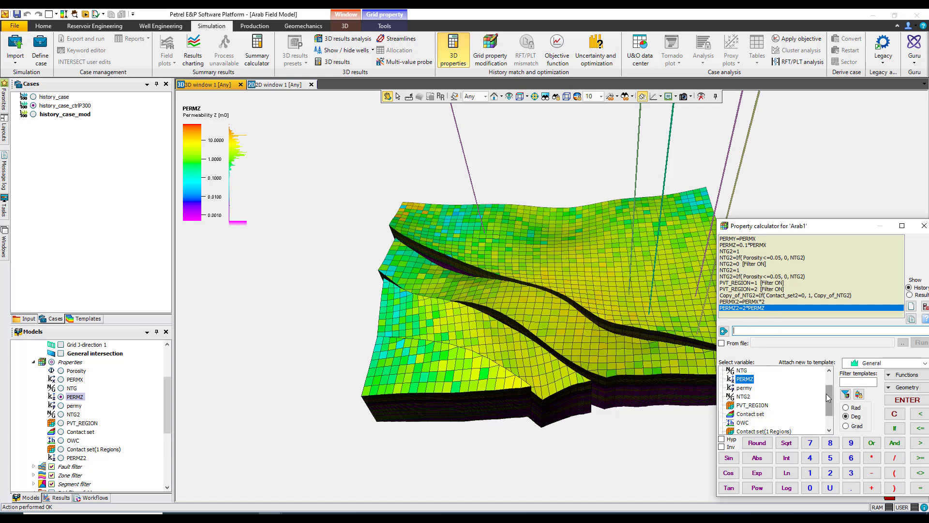
pyautogui.scroll(-1, 826, 394)
pyautogui.click(748, 422)
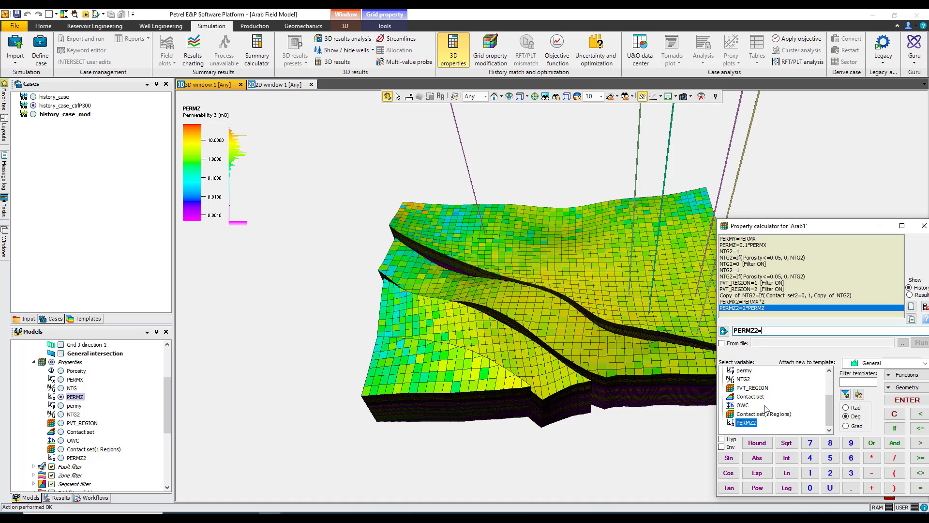
pyautogui.moveTo(776, 227); pyautogui.dragTo(320, 176)
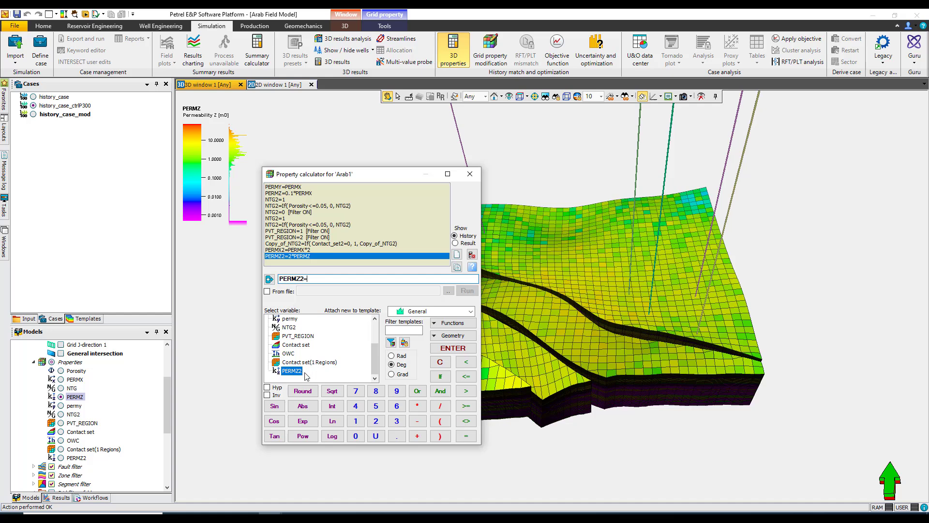
pyautogui.scroll(1, 306, 375)
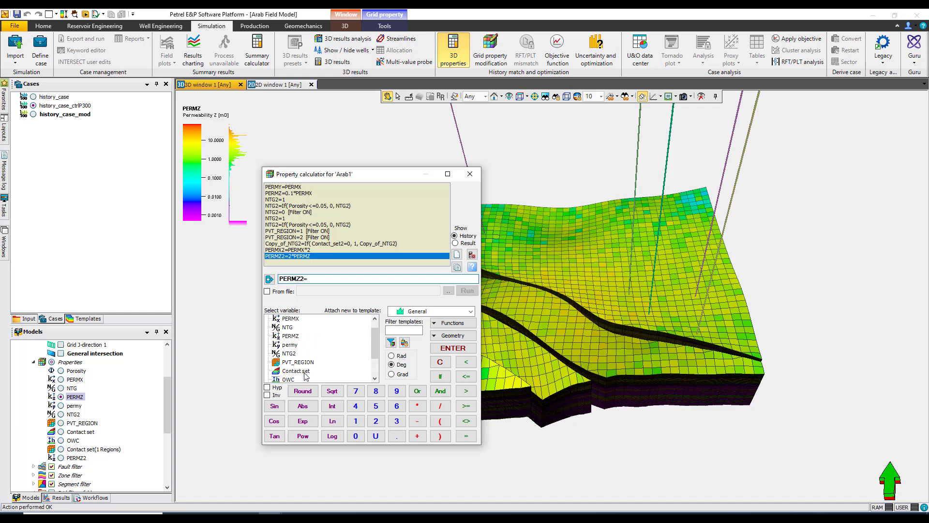
pyautogui.click(297, 338)
pyautogui.moveTo(376, 335); pyautogui.dragTo(375, 354)
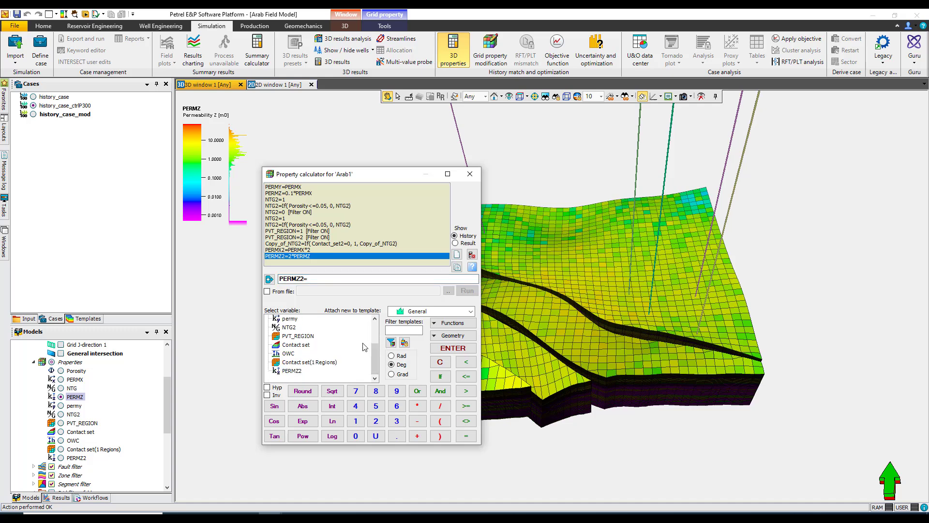
pyautogui.doubleClick(292, 370)
# Turn on Well region filter 31 and run PERMZ2=PERMZ2*3 in the calculator with the grid filter applied
pyautogui.moveTo(166, 394); pyautogui.dragTo(166, 431)
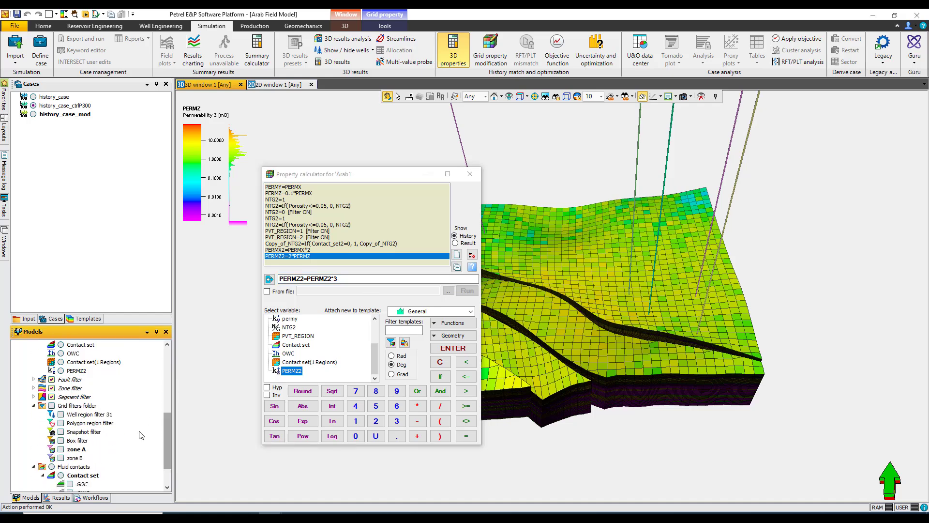
pyautogui.click(60, 414)
pyautogui.click(72, 414)
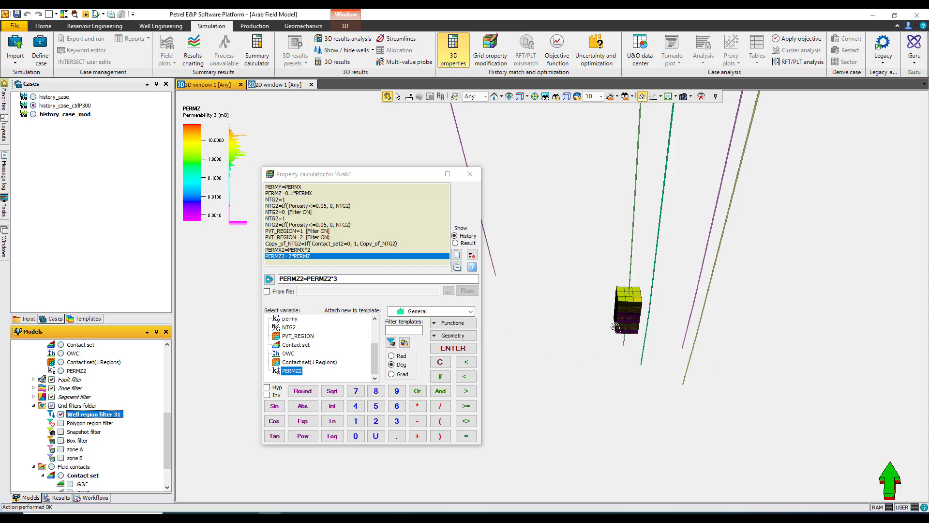
pyautogui.click(391, 343)
pyautogui.click(436, 349)
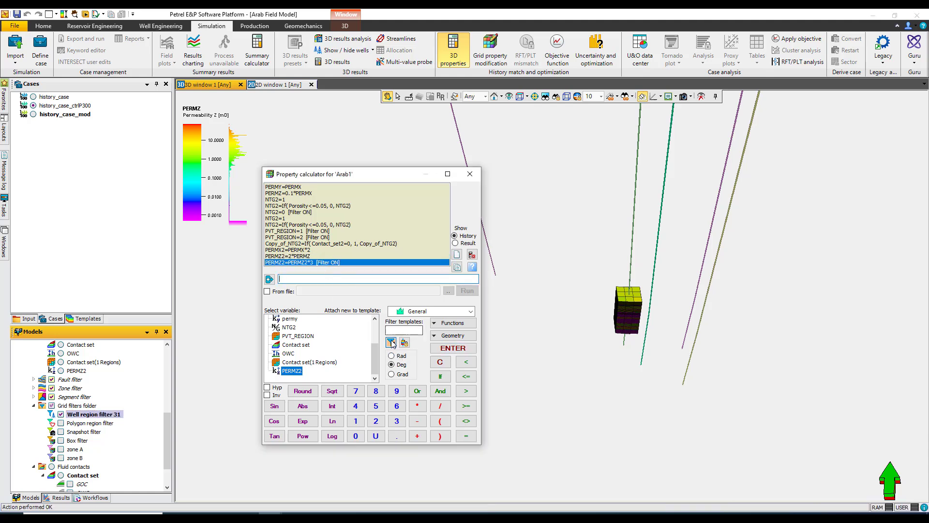
# Switch Well region filter 31 off to restore the full grid and close the property calculator
pyautogui.click(60, 414)
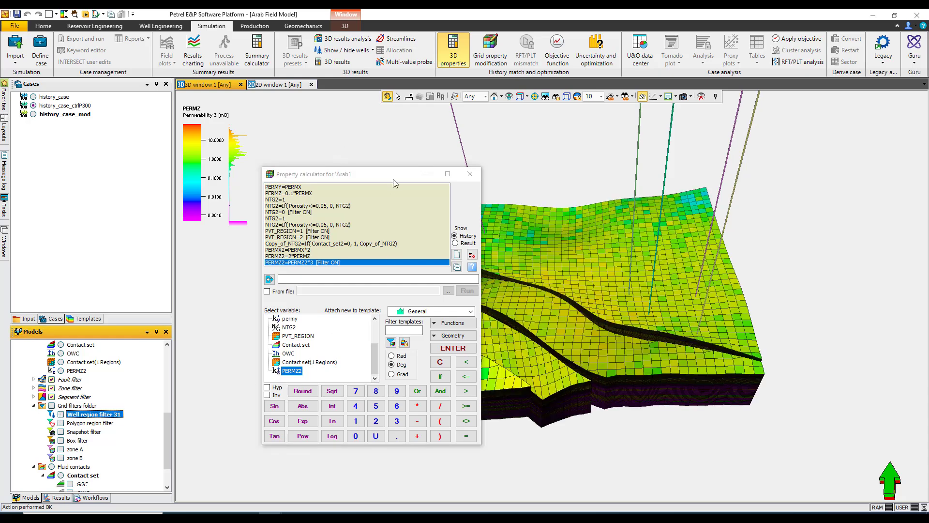
pyautogui.click(426, 179)
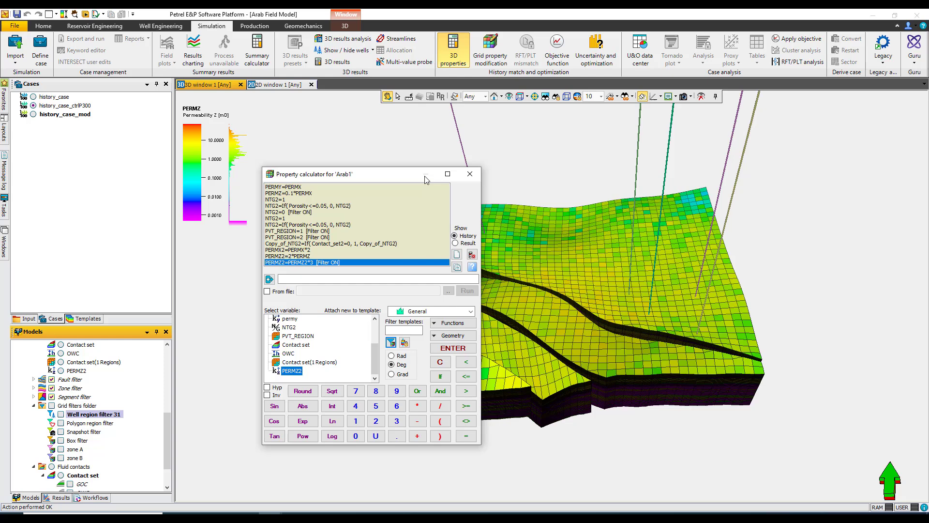
pyautogui.click(469, 176)
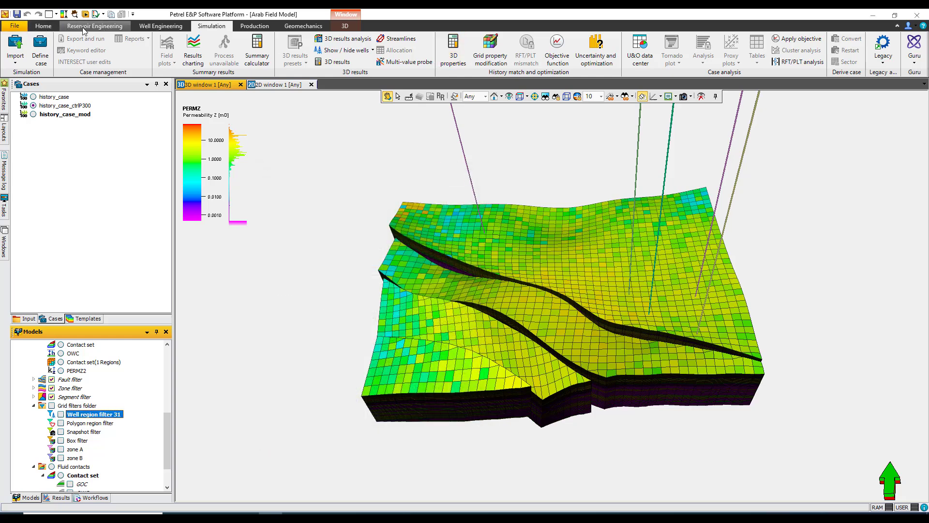
# Create a new 3D window and place it in a new vertical tab group beside the PERMZ view
pyautogui.click(56, 14)
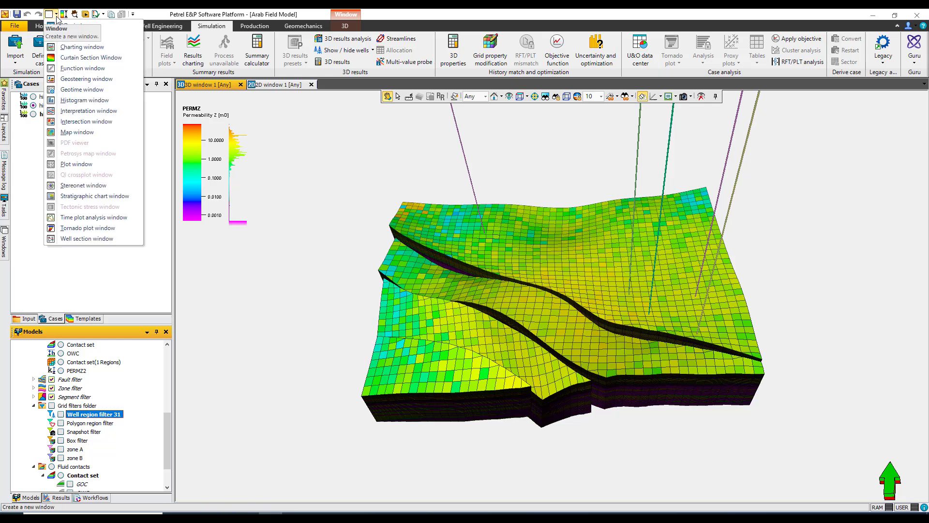
pyautogui.click(75, 36)
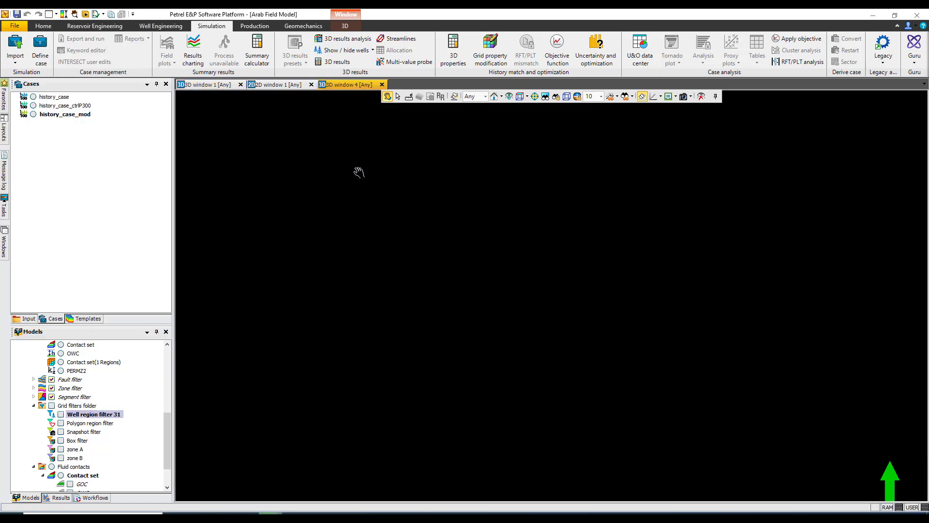
pyautogui.rightClick(351, 85)
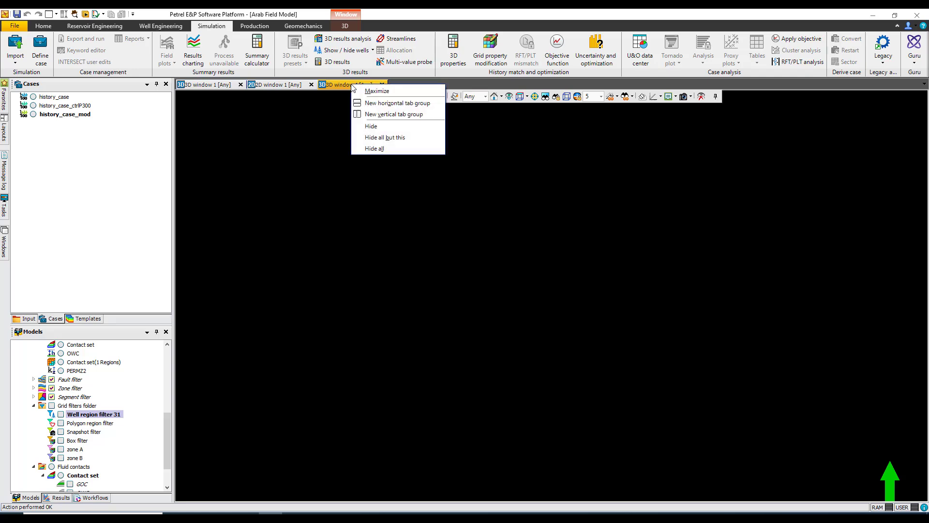
pyautogui.click(366, 114)
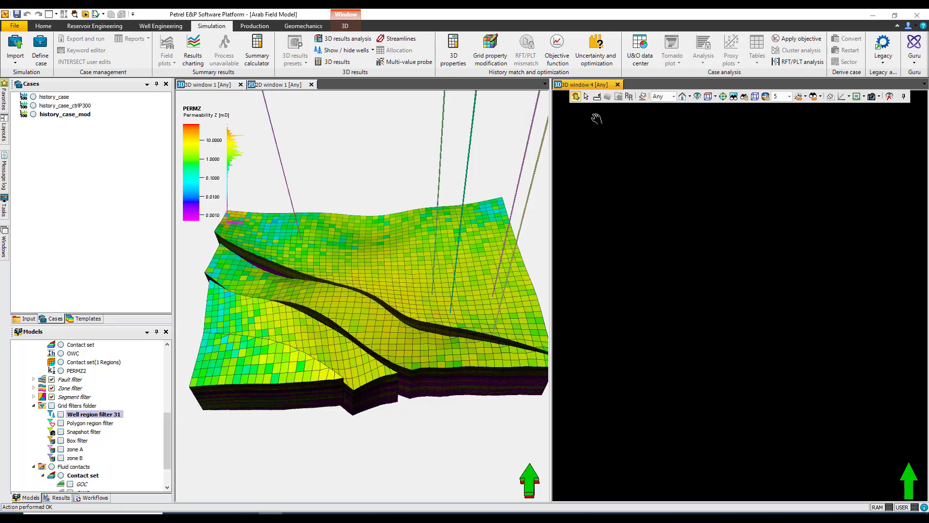
# Display the PERMZ2 property in the new 3D window
pyautogui.click(440, 303)
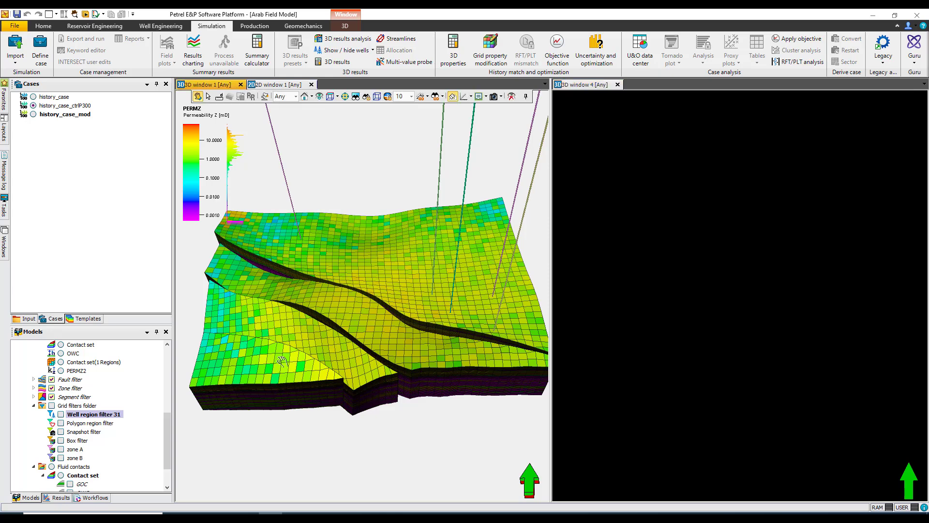
pyautogui.scroll(2, 85, 403)
pyautogui.scroll(1, 86, 403)
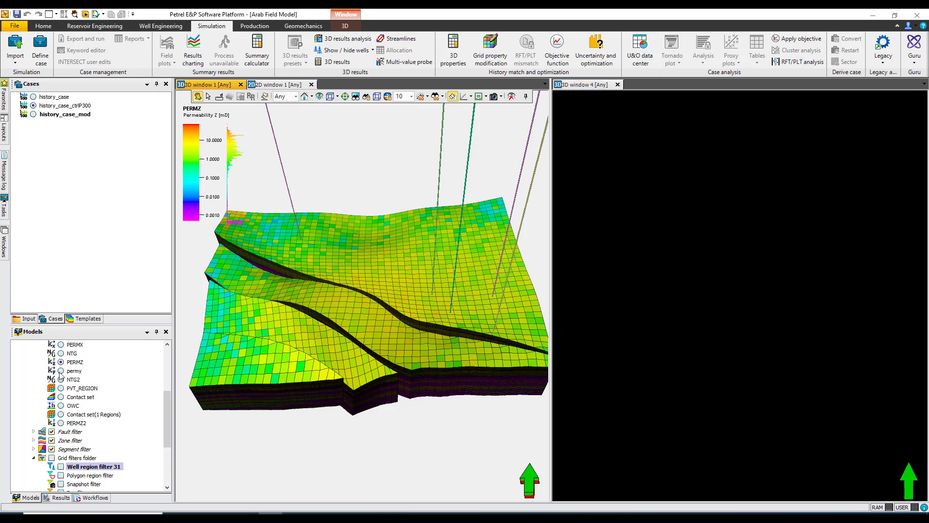
pyautogui.click(695, 361)
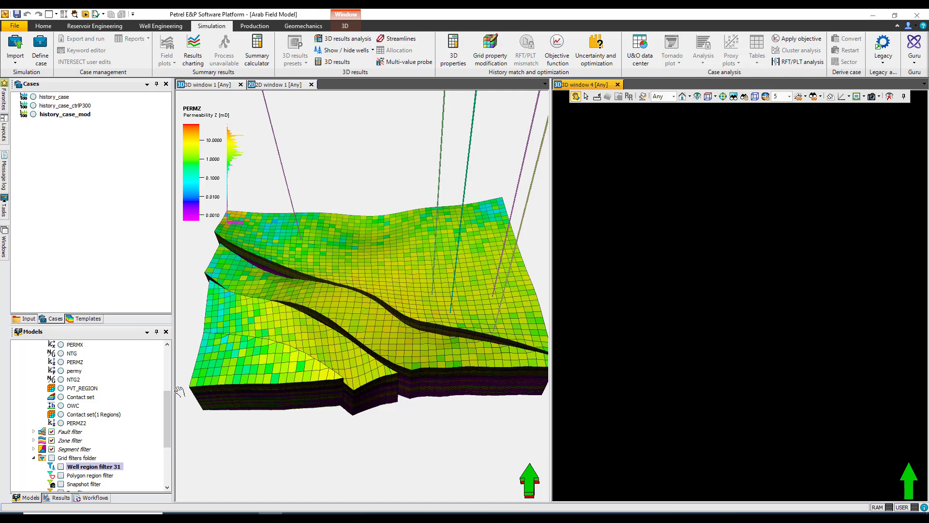
pyautogui.click(60, 422)
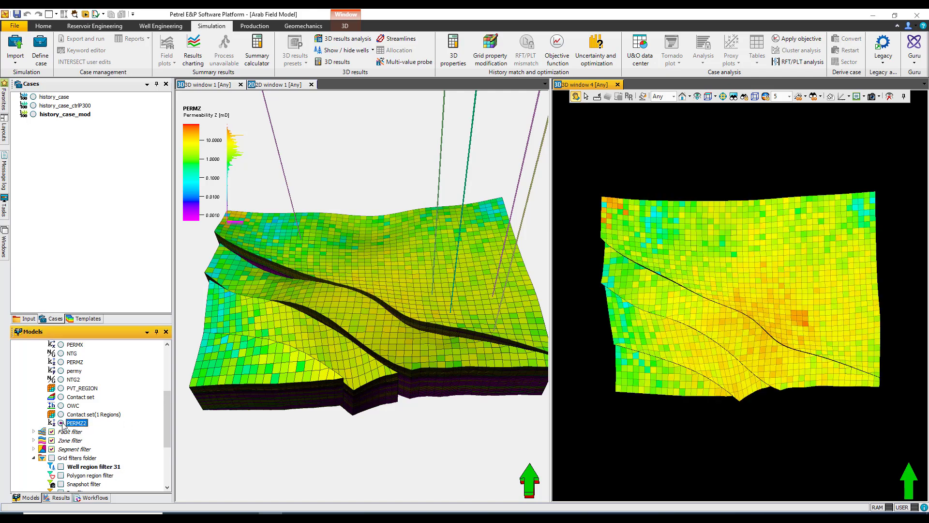
# Link the cameras of the PERMZ and PERMZ2 3D windows so both views move together
pyautogui.moveTo(670, 375); pyautogui.dragTo(676, 328)
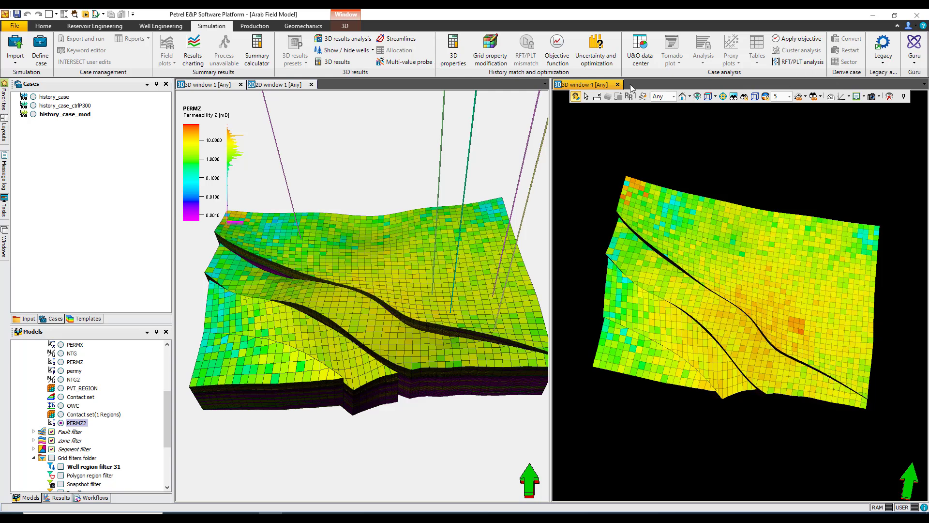
pyautogui.click(813, 96)
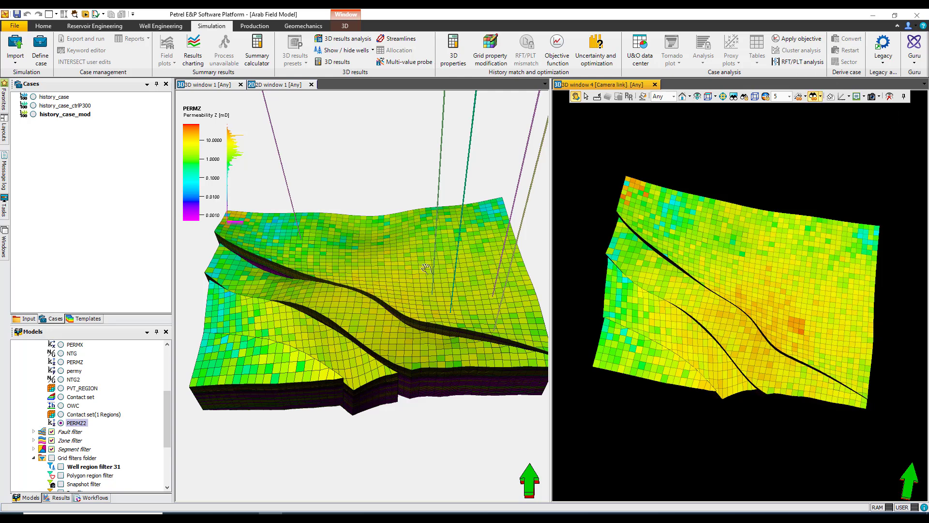
pyautogui.click(407, 303)
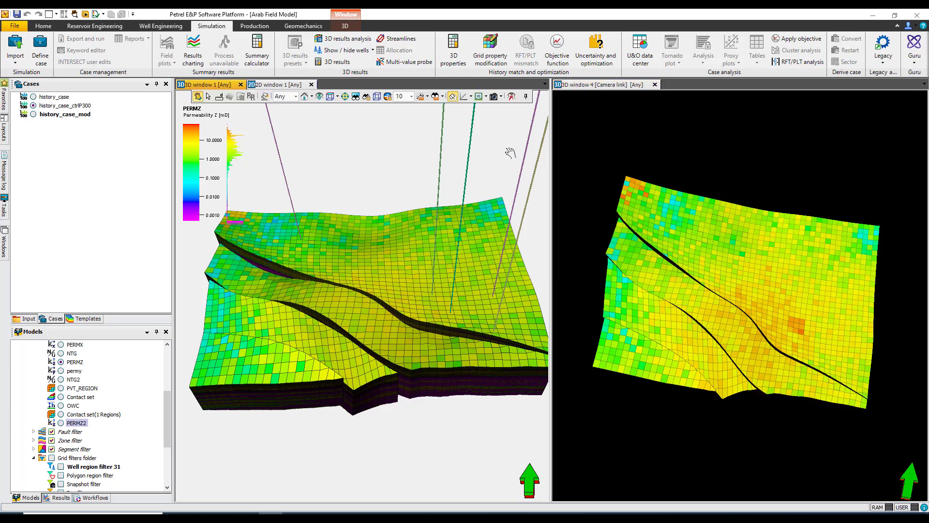
pyautogui.click(434, 97)
pyautogui.moveTo(423, 310); pyautogui.dragTo(420, 267)
# Switch the PERMZ2 window to a light background and display all the wells in it
pyautogui.click(736, 269)
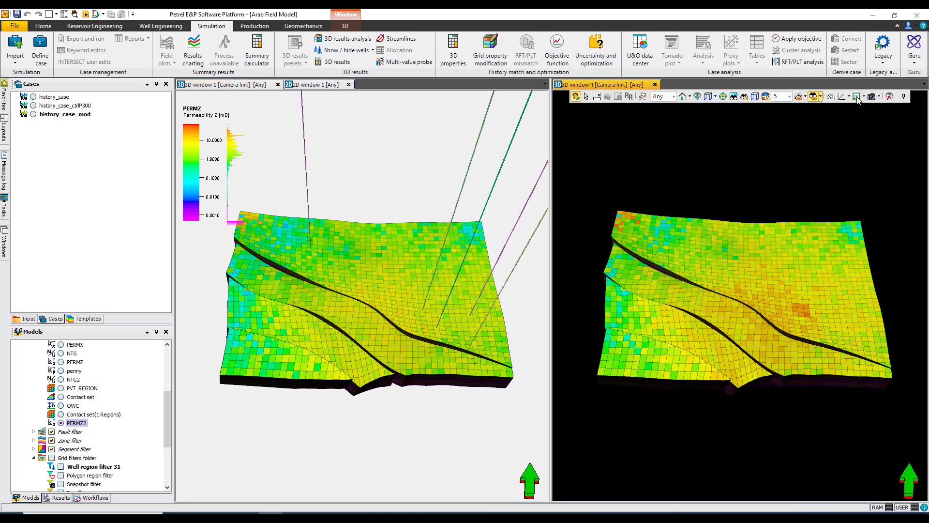
pyautogui.click(830, 97)
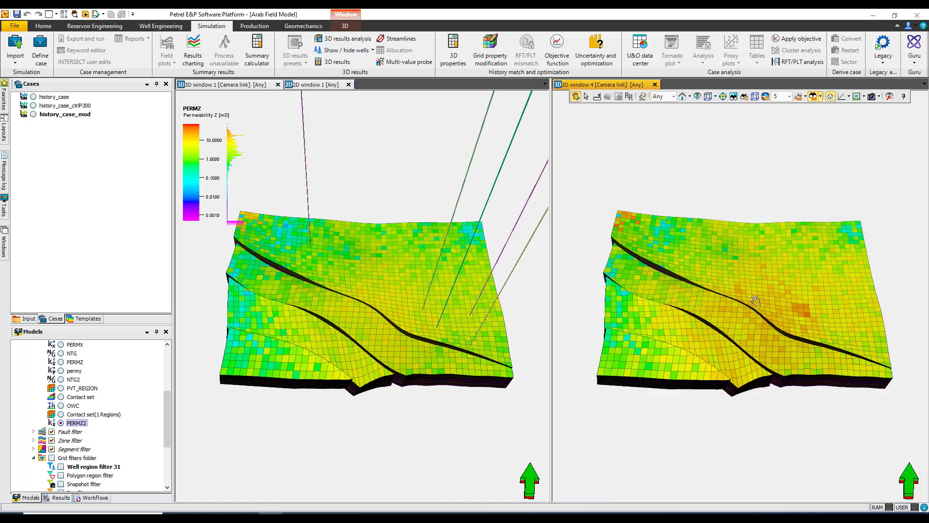
pyautogui.moveTo(756, 301); pyautogui.dragTo(750, 275)
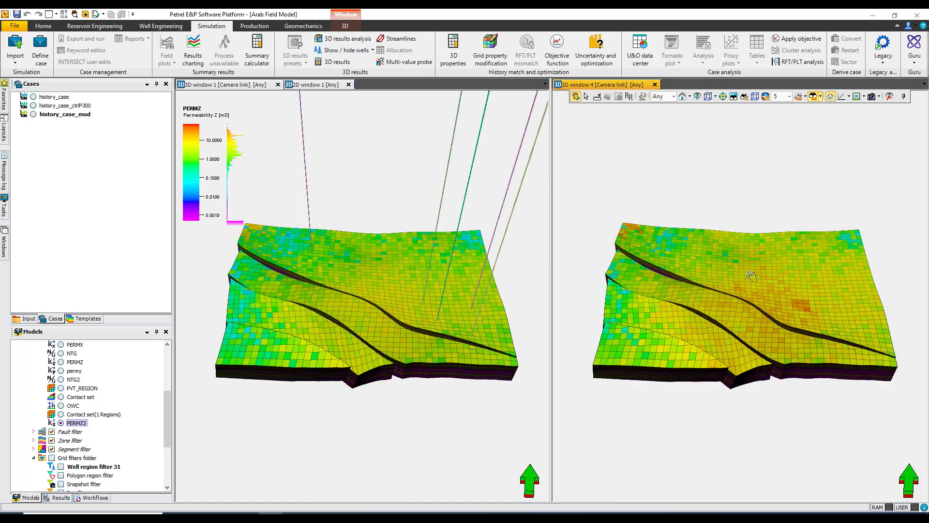
pyautogui.click(26, 318)
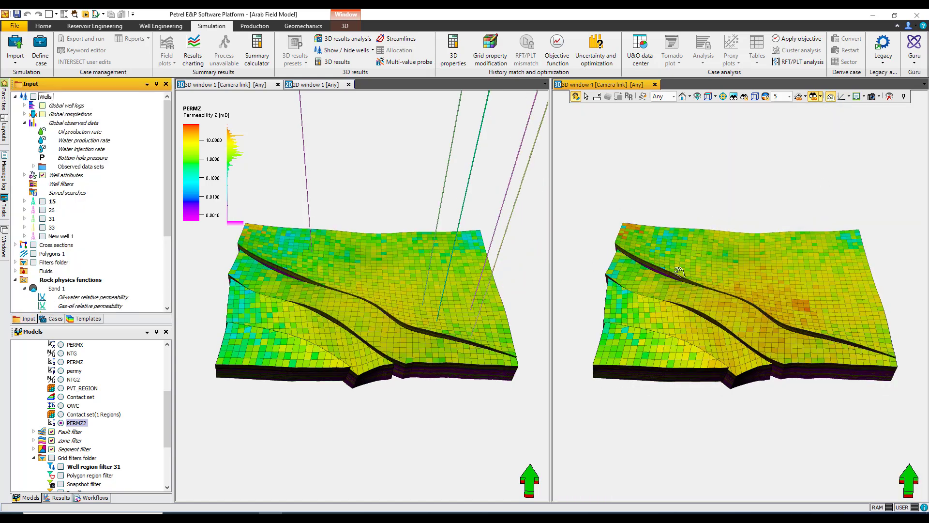
pyautogui.click(33, 97)
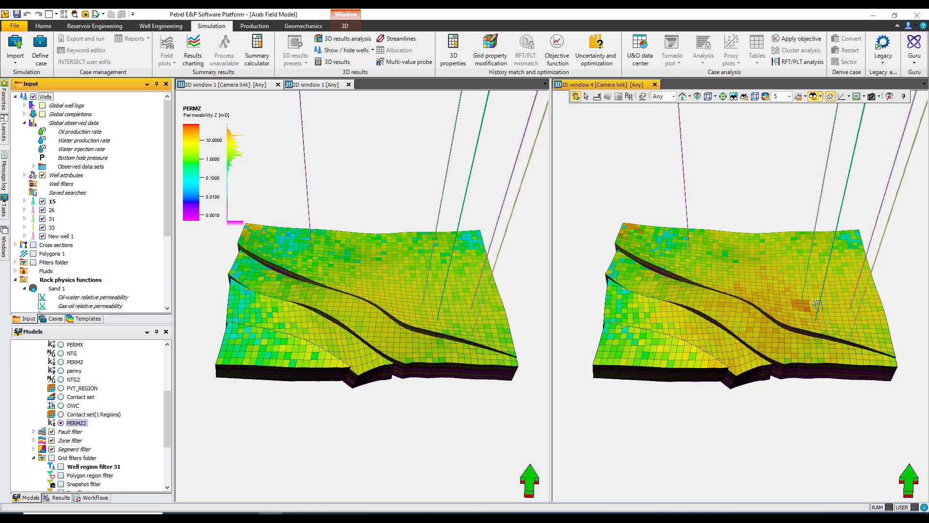
# Compare the PERMZ and PERMZ2 values of the same grid corner cell by picking it in both 3D windows
pyautogui.scroll(-2, 811, 311)
pyautogui.scroll(3, 812, 311)
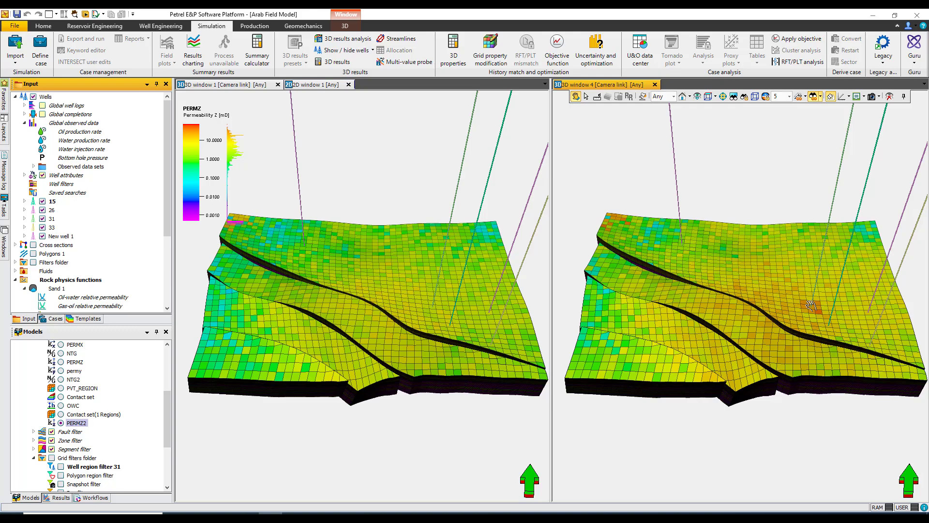
pyautogui.scroll(2, 752, 298)
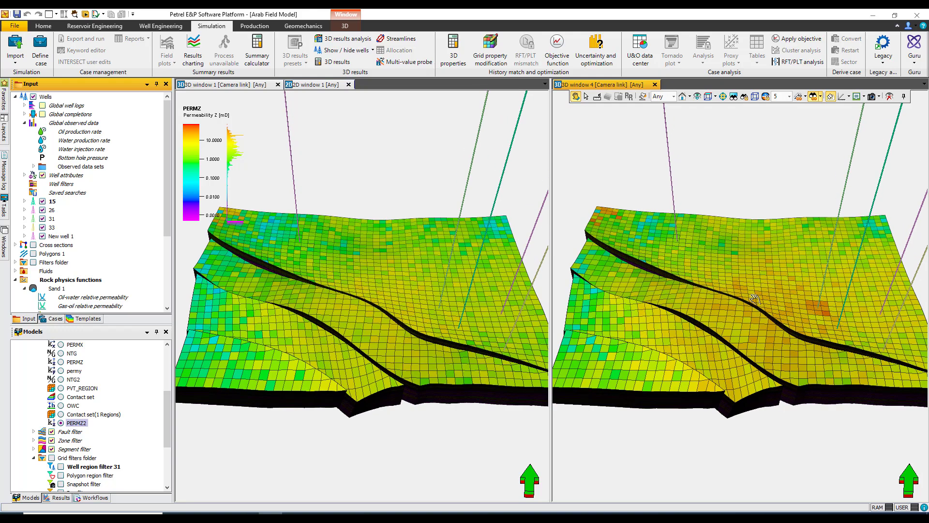
pyautogui.moveTo(700, 337); pyautogui.dragTo(732, 356)
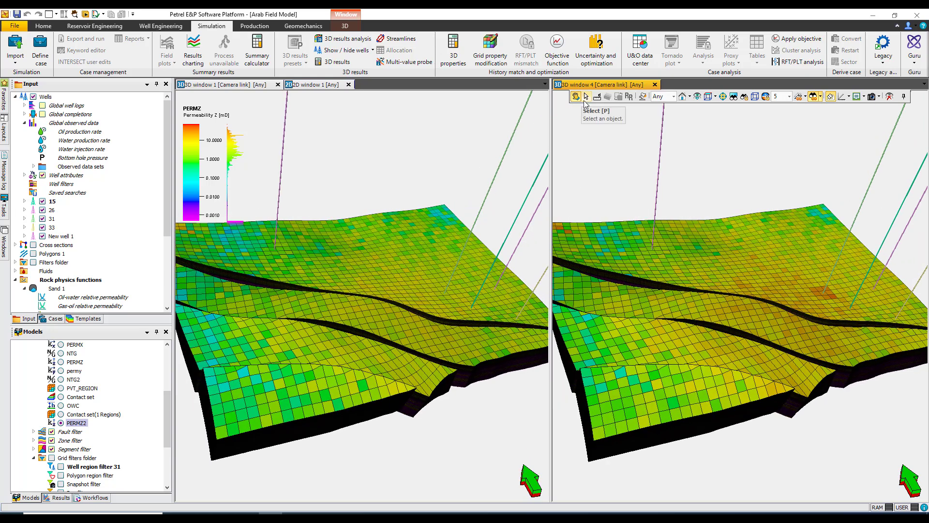
pyautogui.click(586, 97)
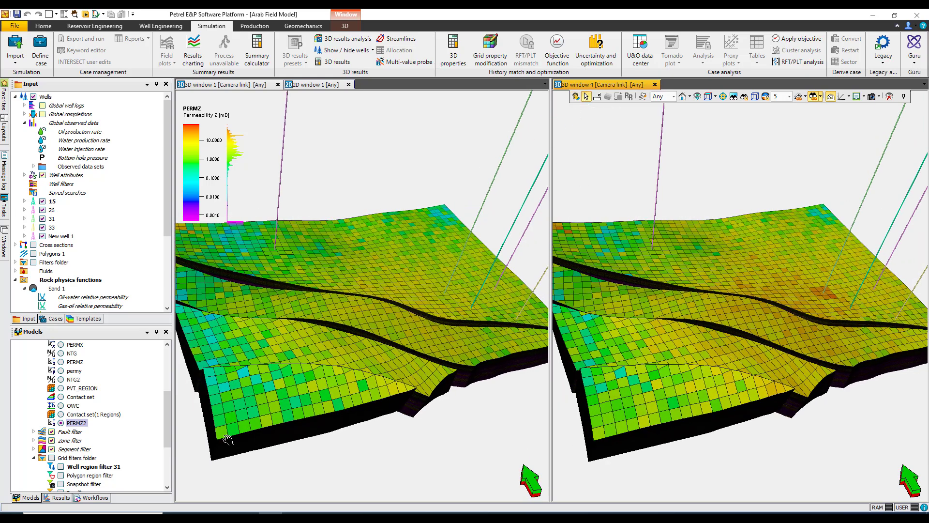
pyautogui.click(303, 146)
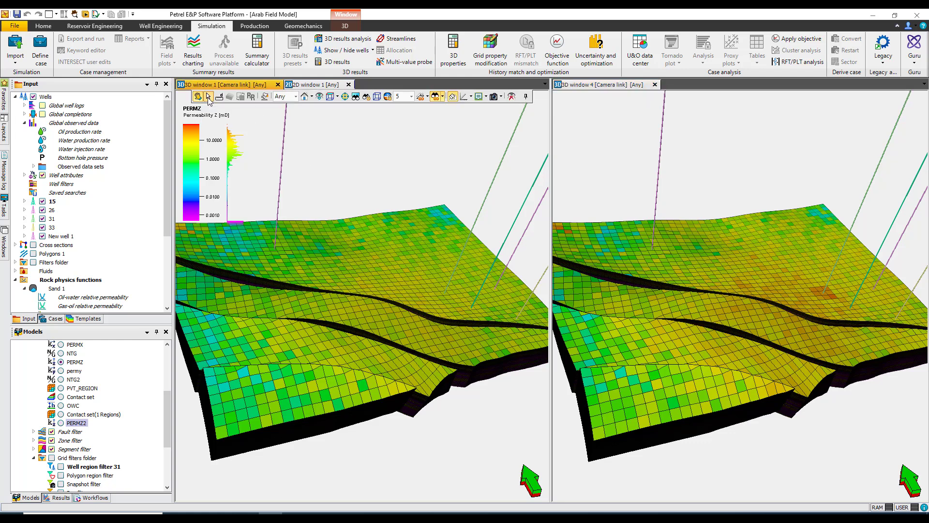
pyautogui.click(219, 432)
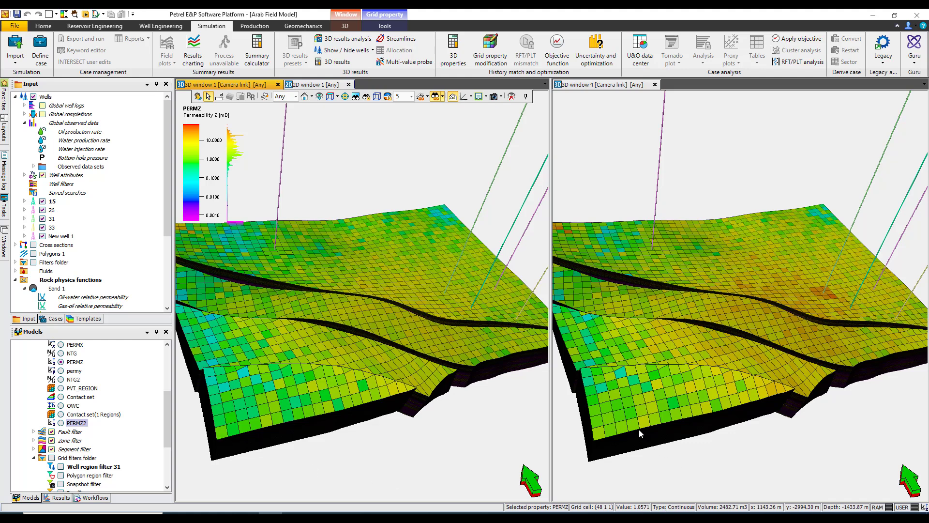
pyautogui.click(596, 432)
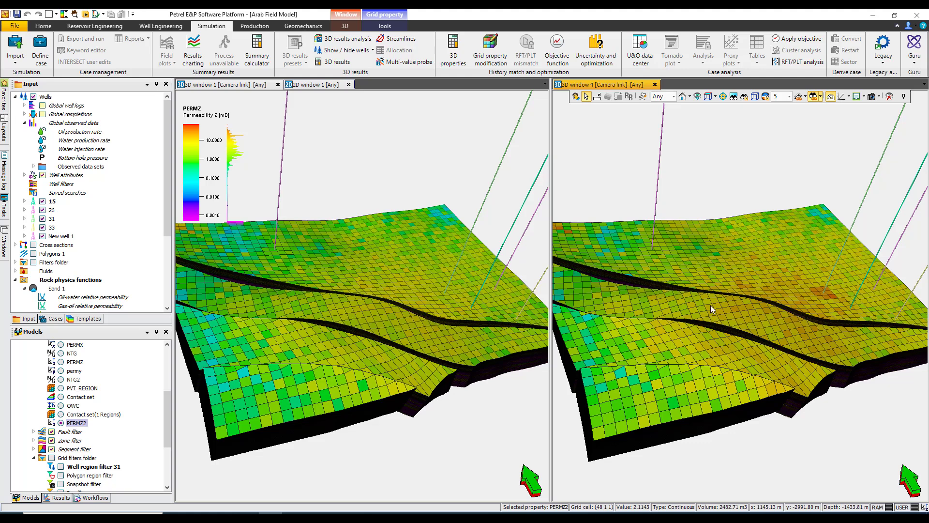
# Compare the PERMZ and PERMZ2 values of the grid cells near well 31 by picking them in both 3D windows
pyautogui.click(575, 97)
pyautogui.moveTo(740, 333); pyautogui.dragTo(696, 389)
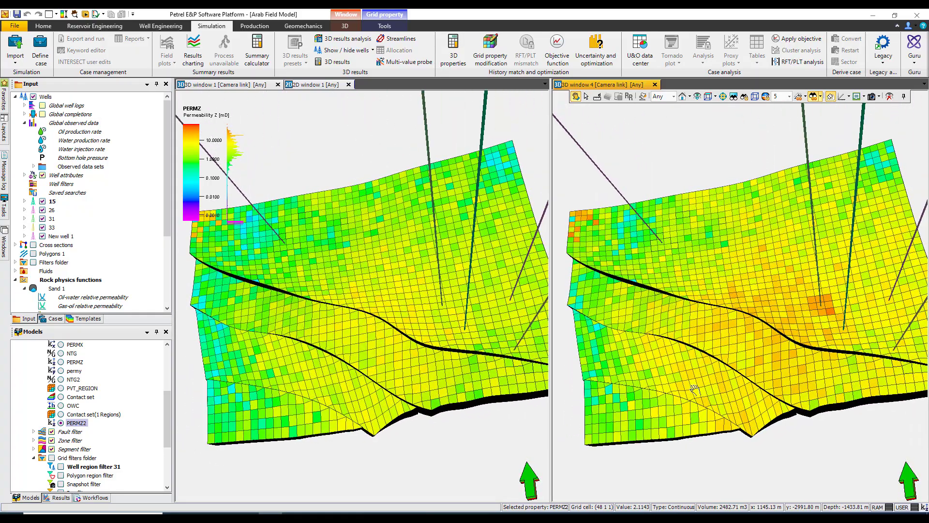
pyautogui.scroll(5, 838, 306)
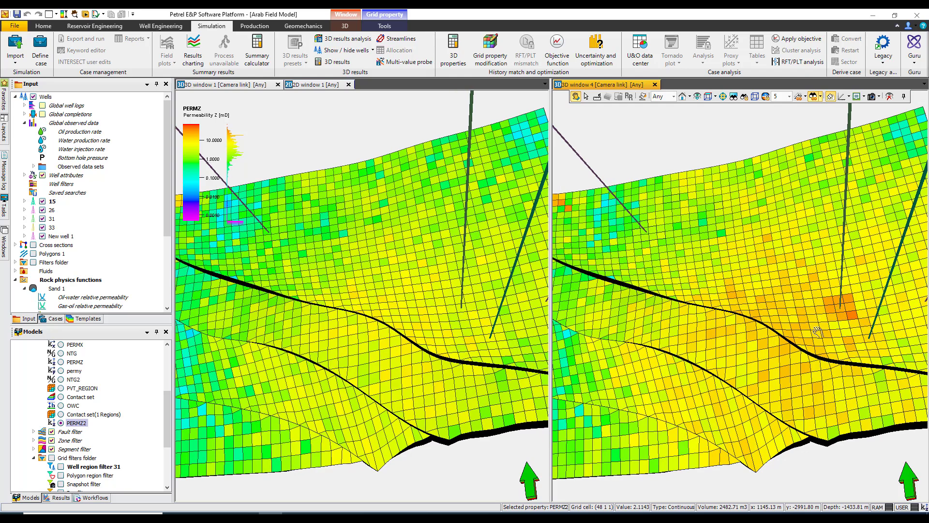
pyautogui.click(585, 97)
pyautogui.click(464, 317)
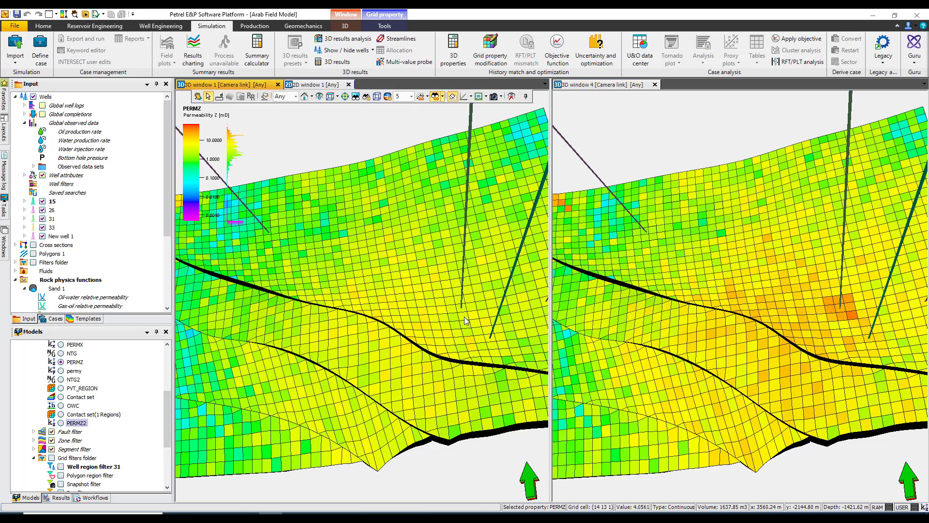
pyautogui.click(841, 316)
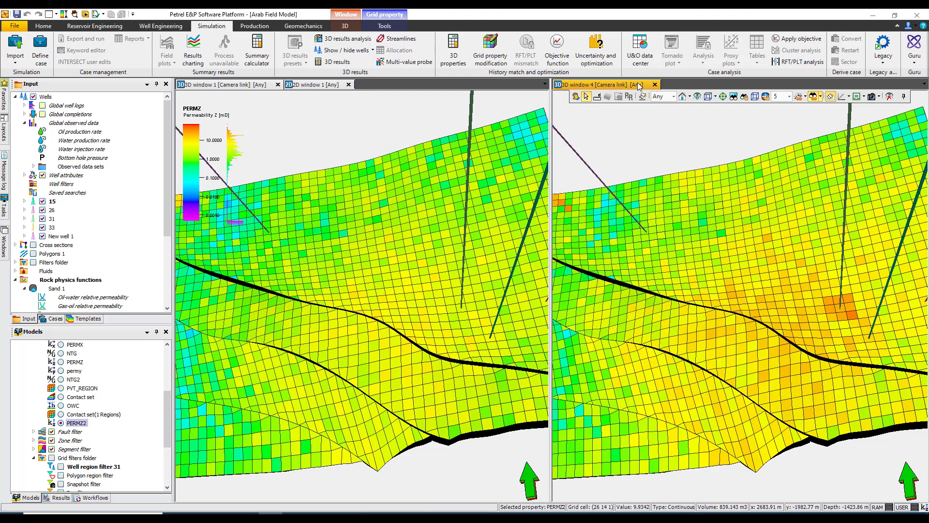
# Close the PERMZ2 3D window and reorient the PERMZ model to show the whole grid
pyautogui.click(655, 85)
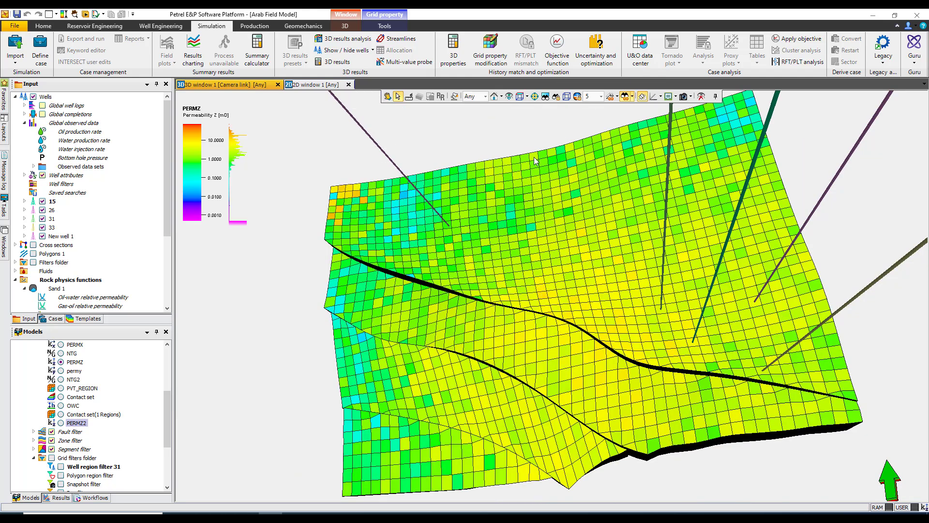
pyautogui.click(387, 97)
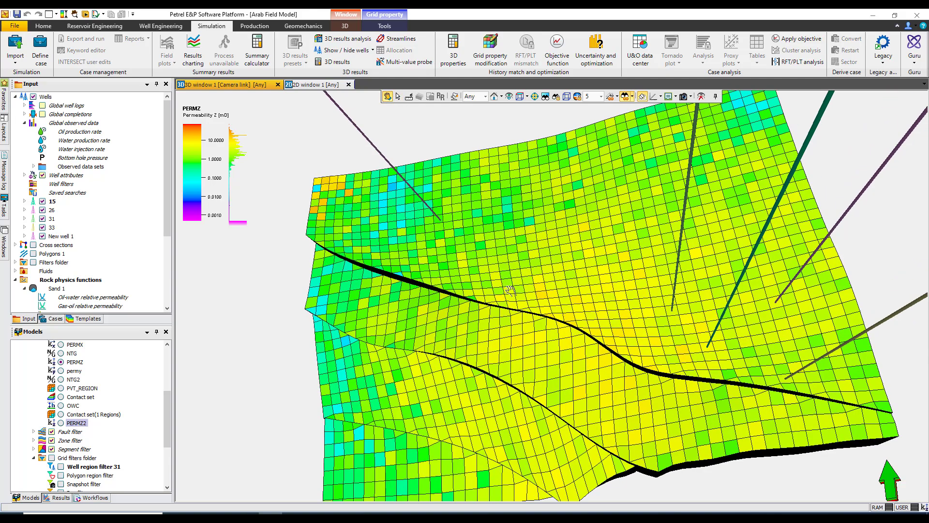
pyautogui.scroll(-4, 514, 285)
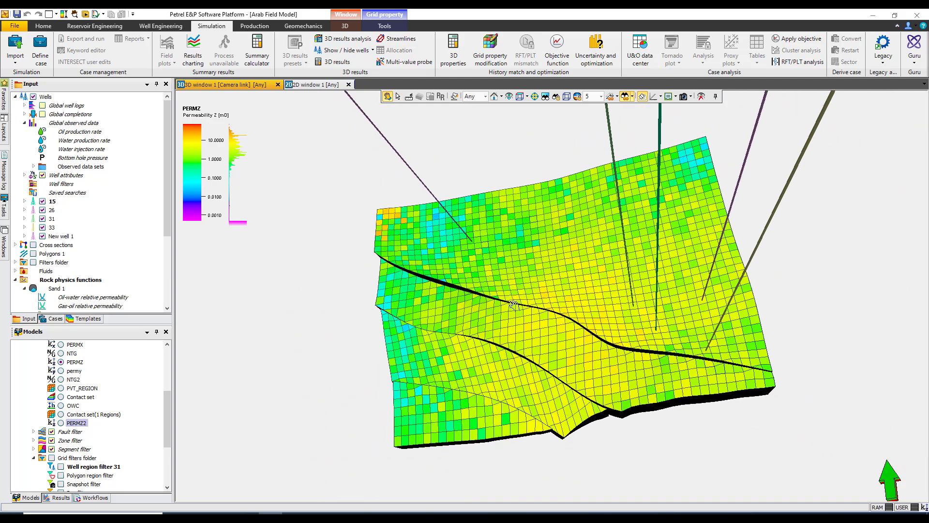
pyautogui.moveTo(511, 303); pyautogui.dragTo(511, 264)
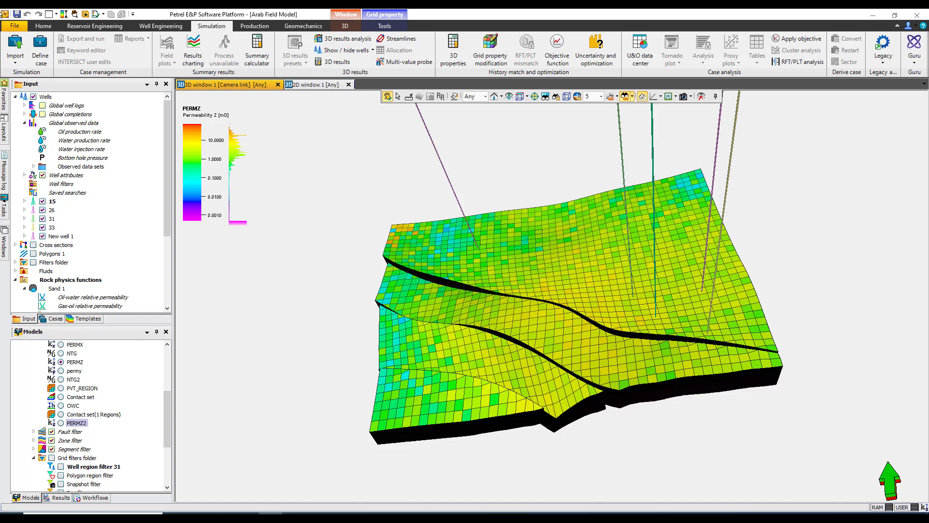
# Set up a new simulation case named trial with PERMZ2 as the Permeability K input, and discard it
pyautogui.click(37, 54)
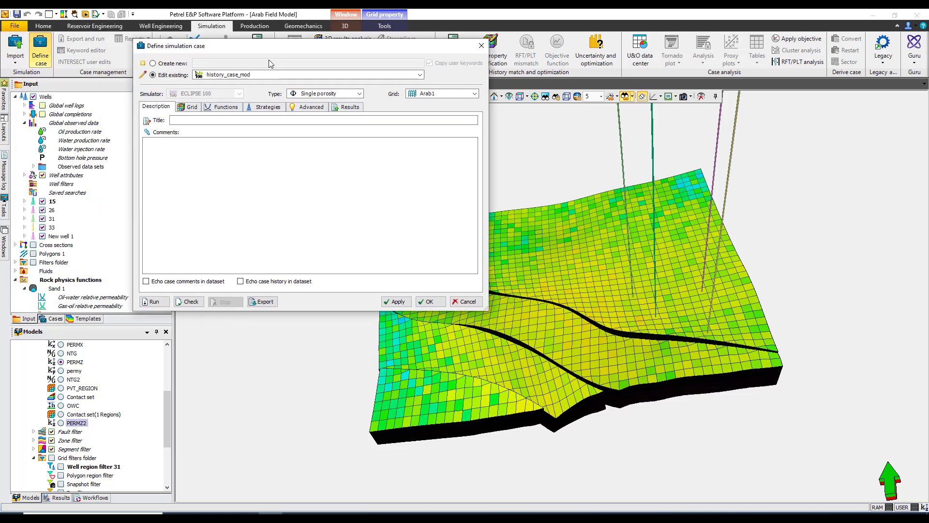
pyautogui.click(202, 77)
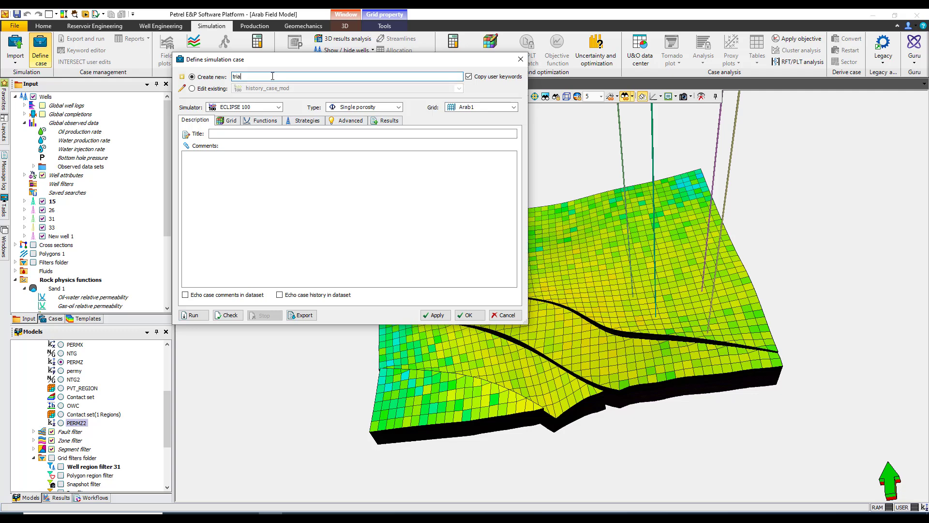
pyautogui.click(231, 121)
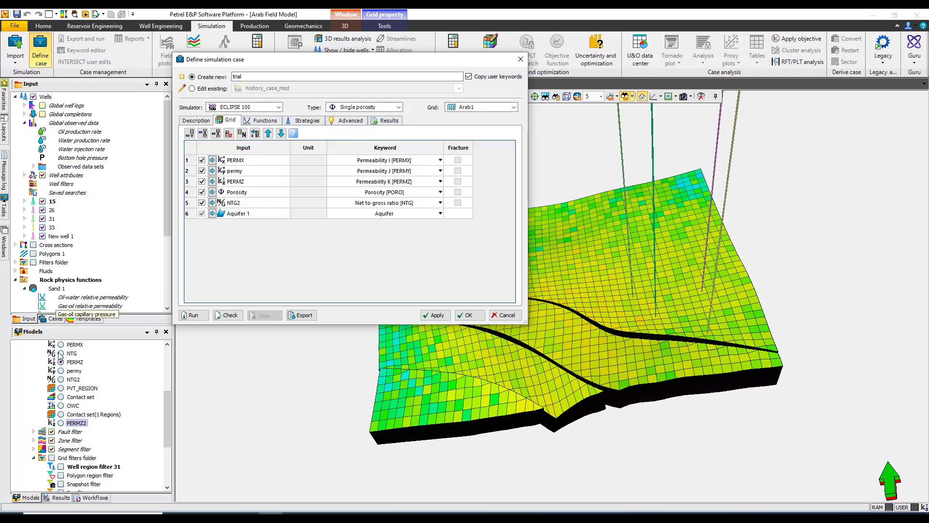
pyautogui.click(79, 424)
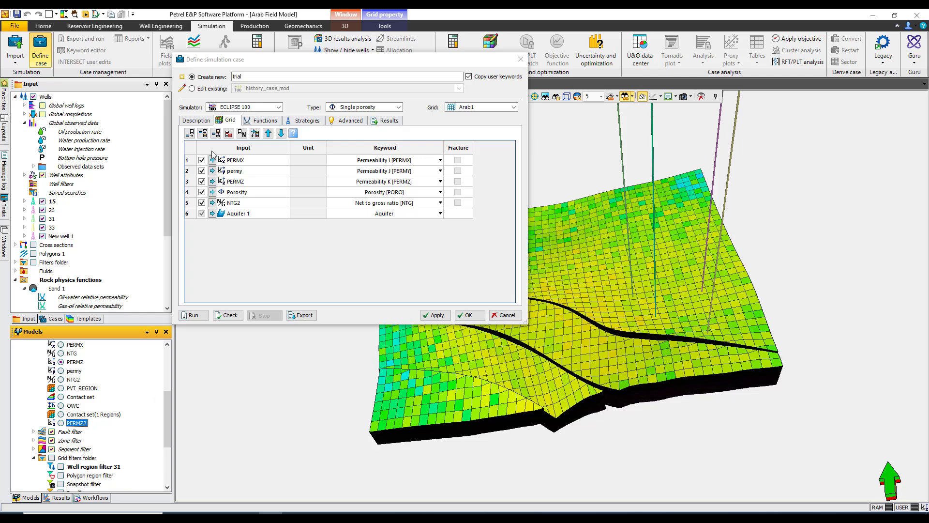
pyautogui.click(212, 182)
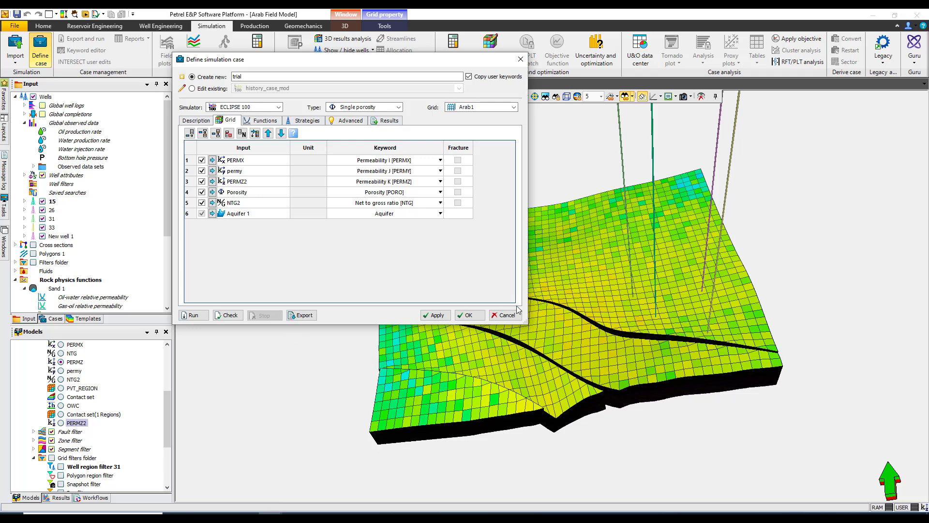
pyautogui.click(505, 315)
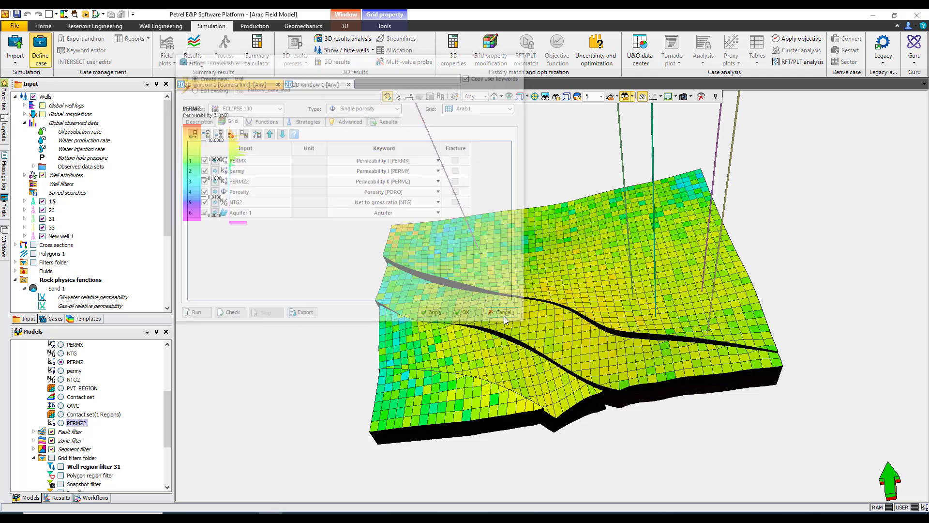
pyautogui.scroll(2, 140, 369)
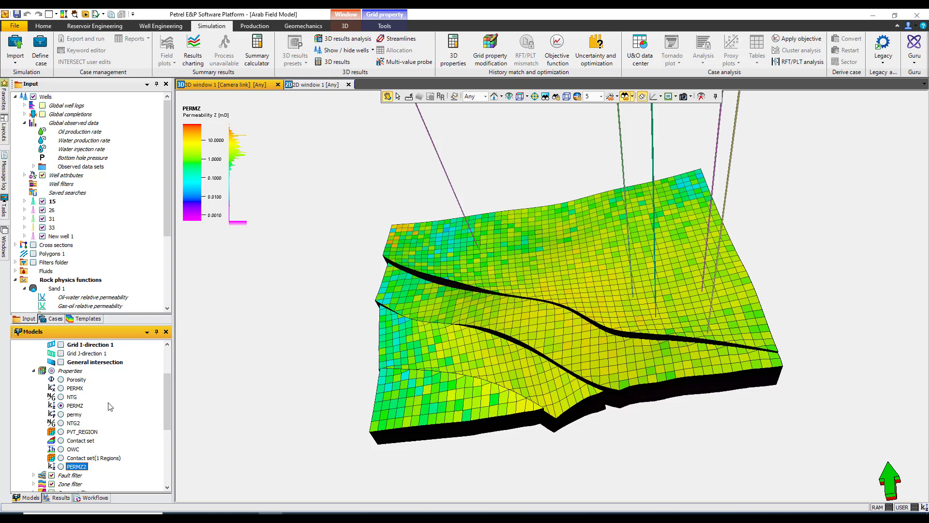
pyautogui.scroll(-1, 140, 405)
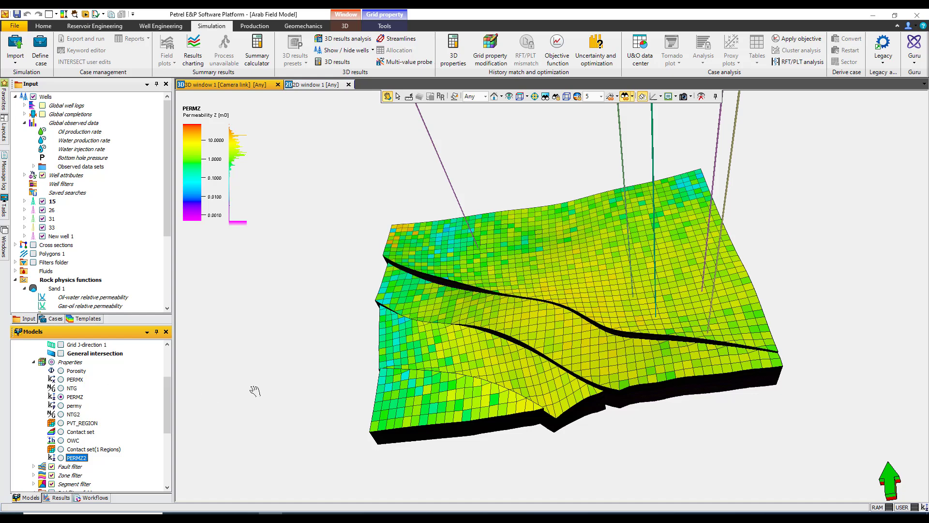
pyautogui.moveTo(467, 389)
pyautogui.mouseDown()
pyautogui.moveTo(459, 367)
pyautogui.moveTo(456, 394)
pyautogui.mouseUp()
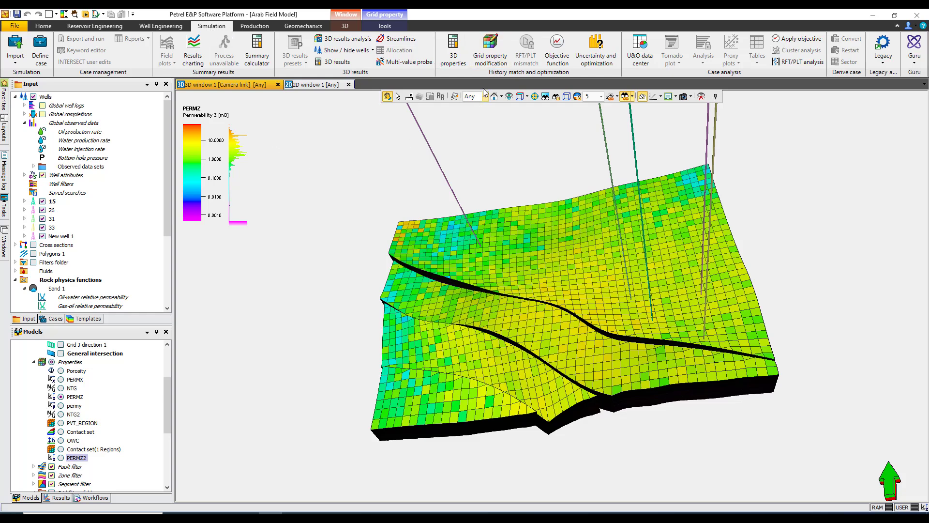
# Add an operation of the form Y = a * X to a new grid property modifier set for the Arab1 grid
pyautogui.click(493, 50)
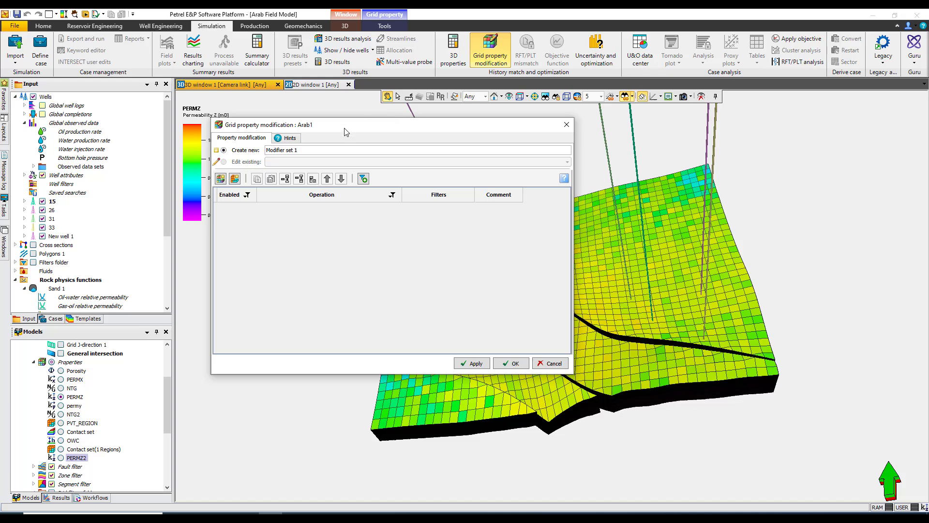
pyautogui.moveTo(363, 128); pyautogui.dragTo(399, 132)
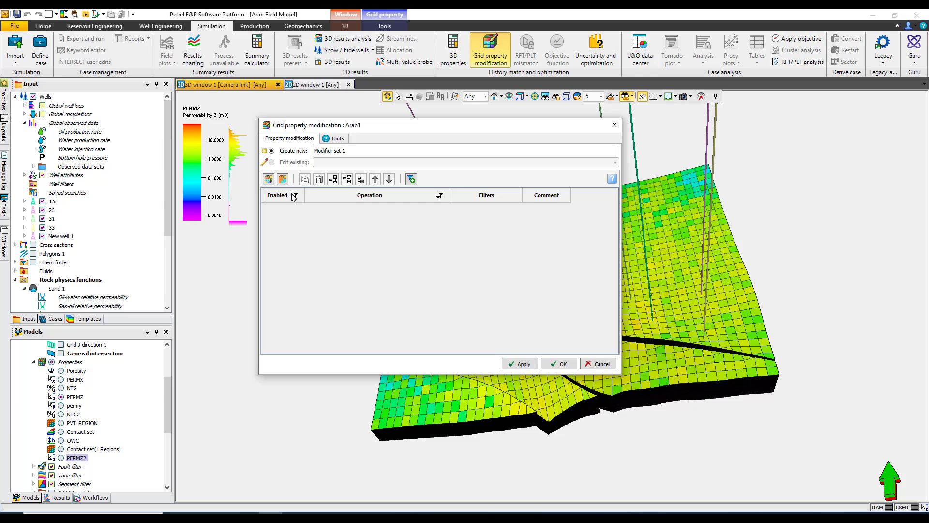
pyautogui.click(269, 179)
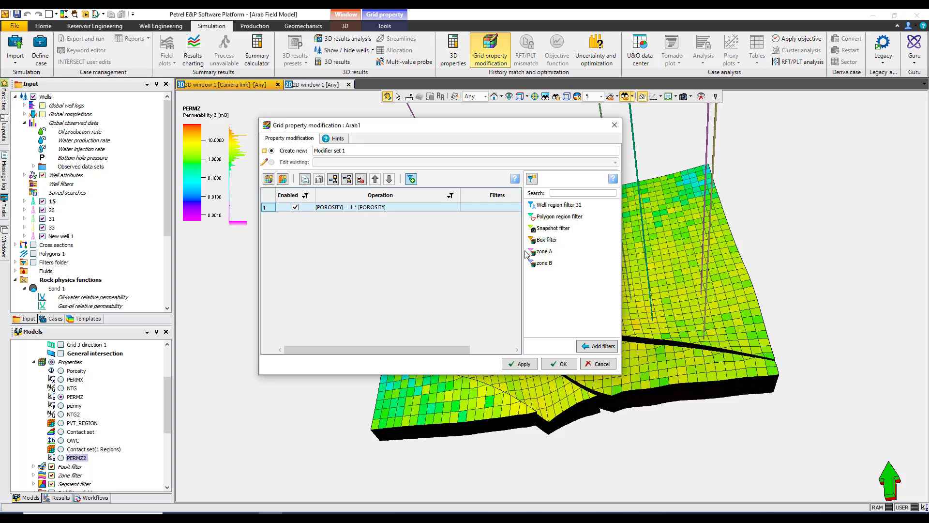
pyautogui.moveTo(623, 254); pyautogui.dragTo(874, 255)
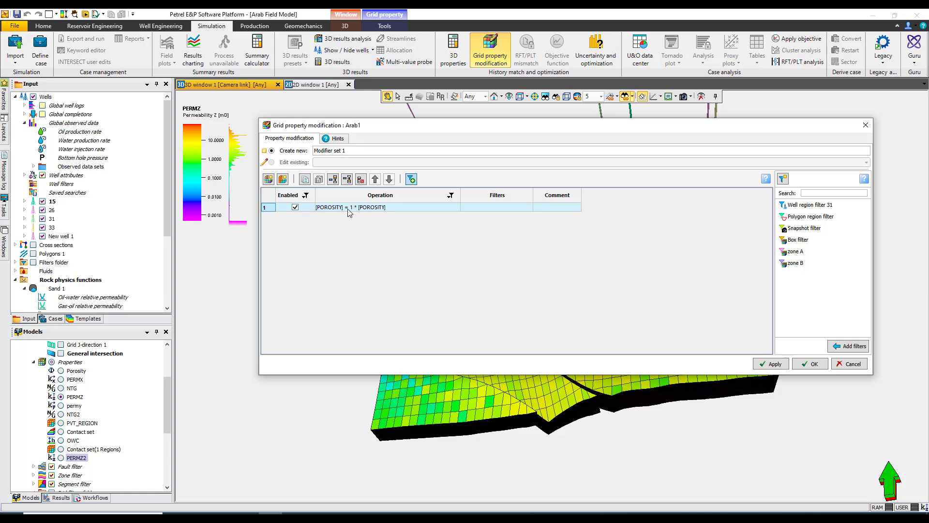
pyautogui.click(369, 212)
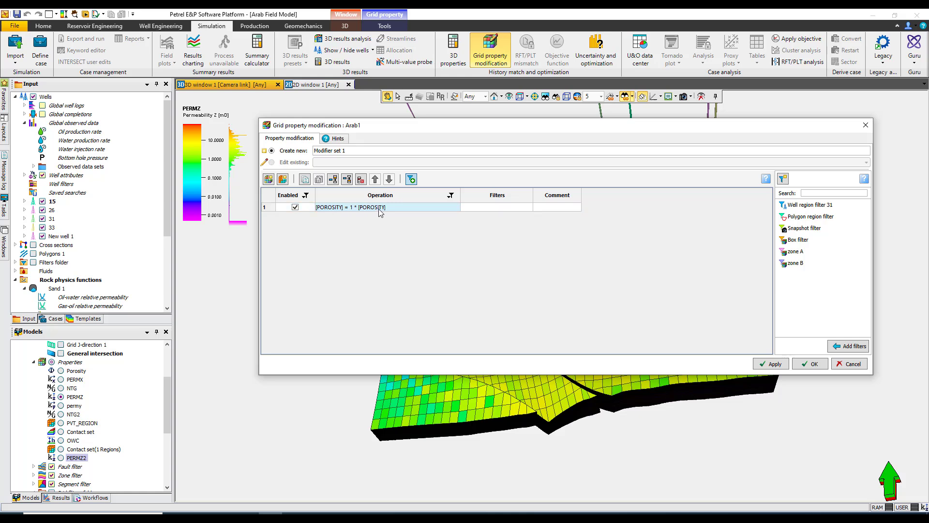
pyautogui.click(380, 213)
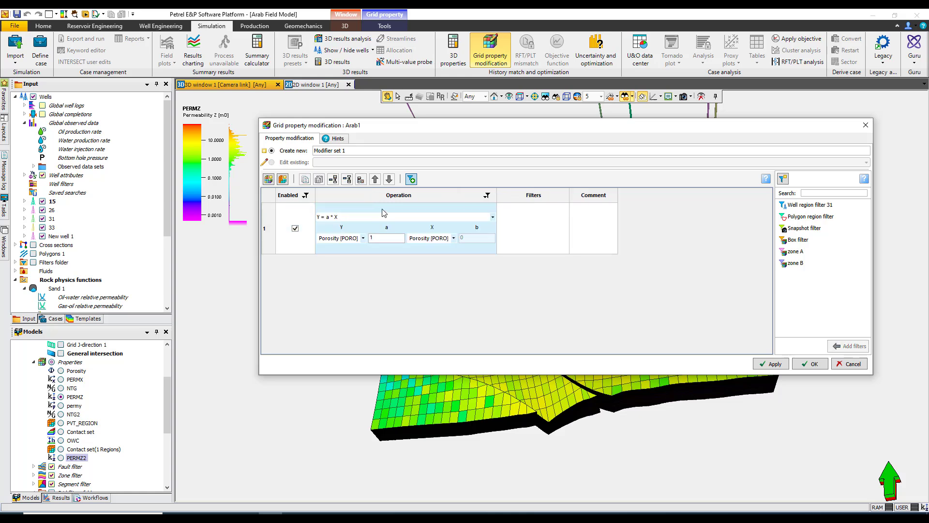
pyautogui.click(496, 219)
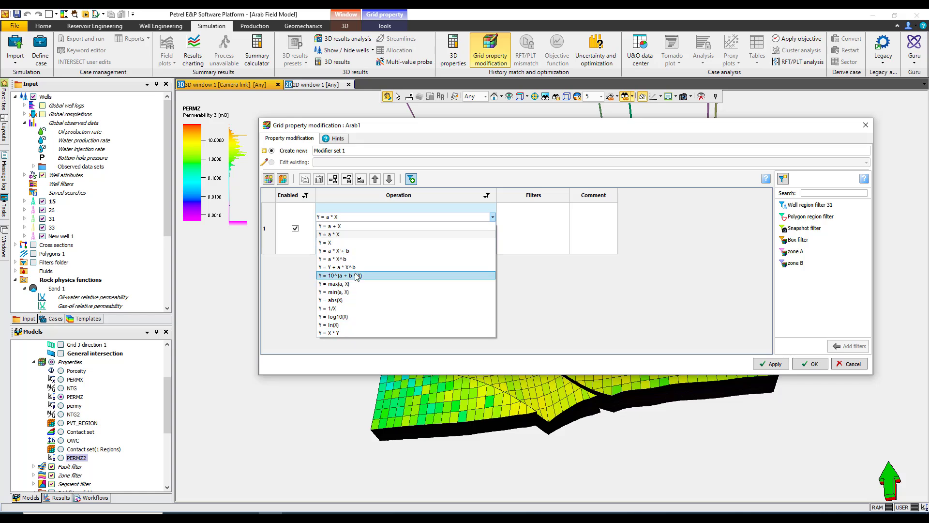
pyautogui.click(327, 235)
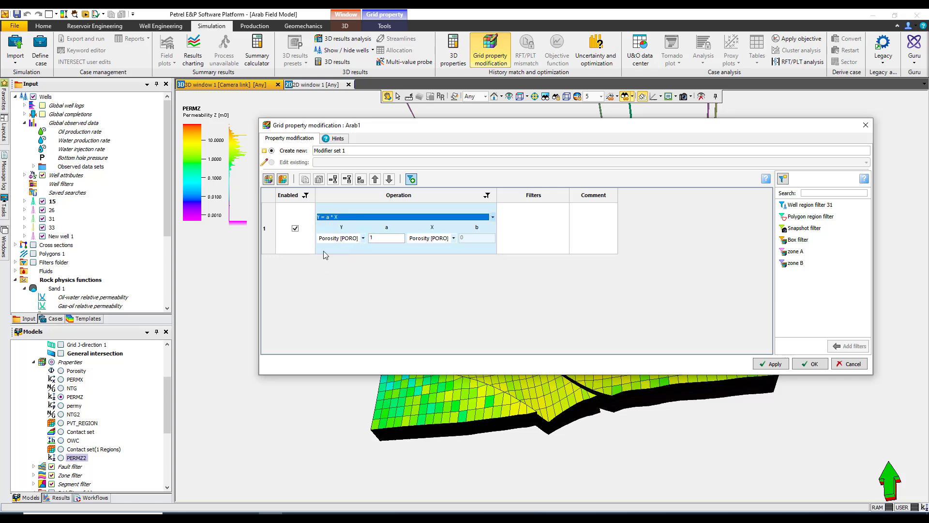
# Set the operation's output property Y to Permeability K [PERMZ]
pyautogui.click(363, 238)
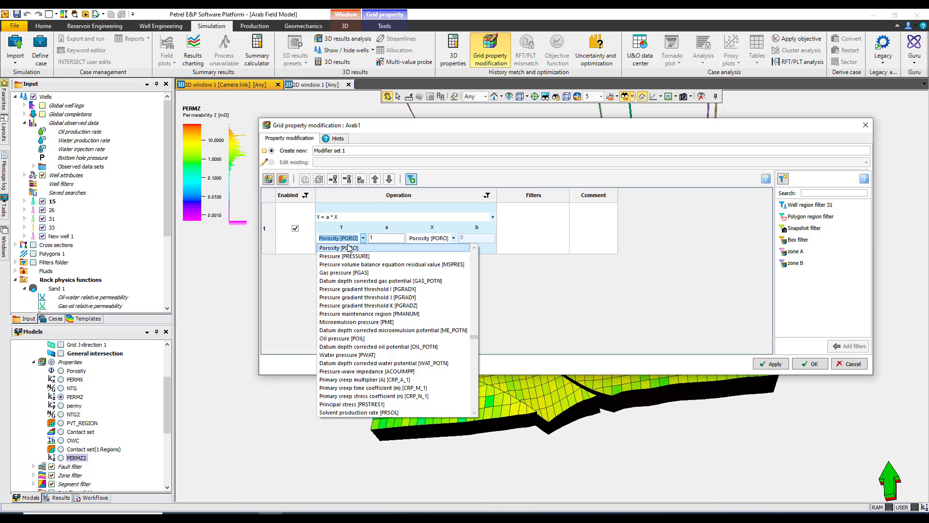
pyautogui.click(348, 248)
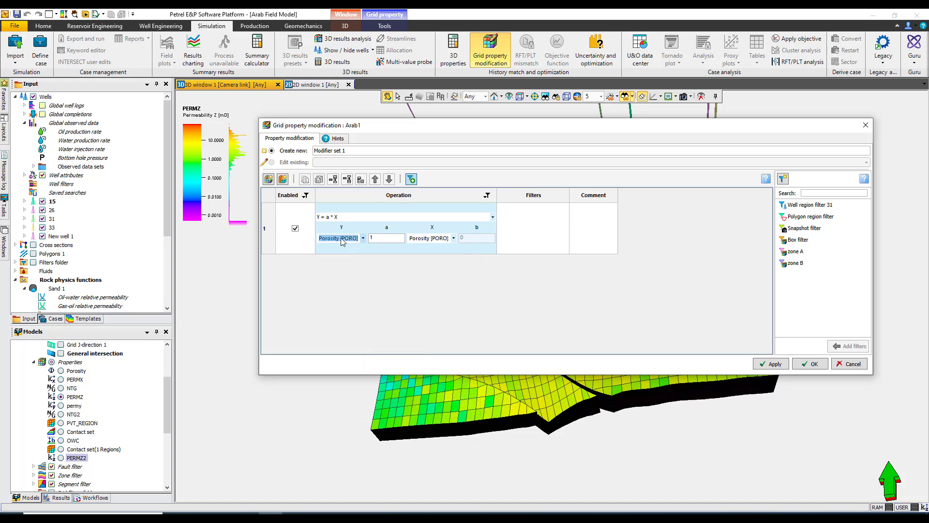
pyautogui.write('p')
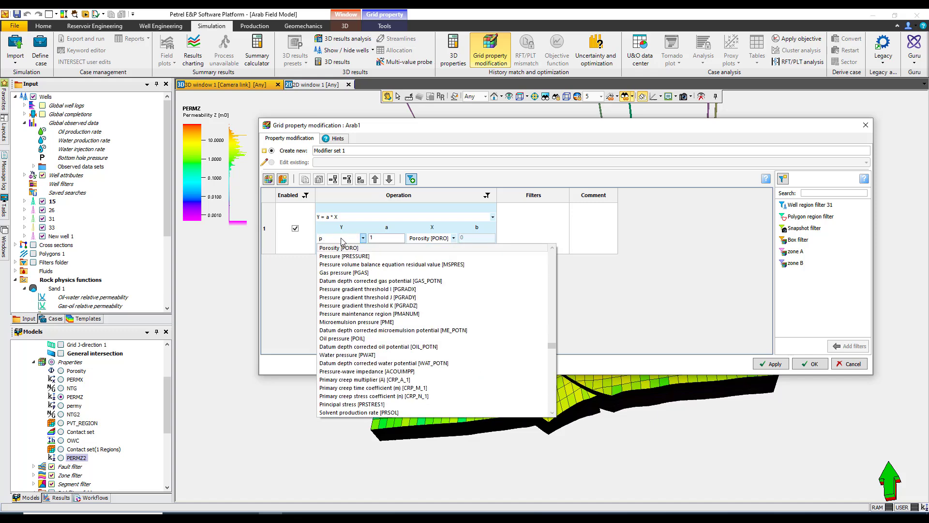
pyautogui.write('erm')
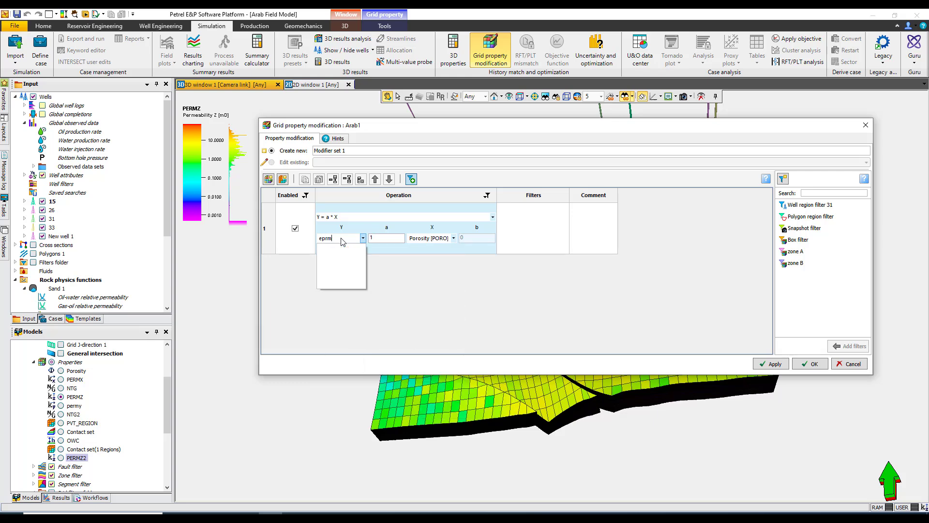
pyautogui.press('BackSpace')
pyautogui.press('BackSpace')
pyautogui.press('BackSpace')
pyautogui.press('BackSpace')
pyautogui.write('pe')
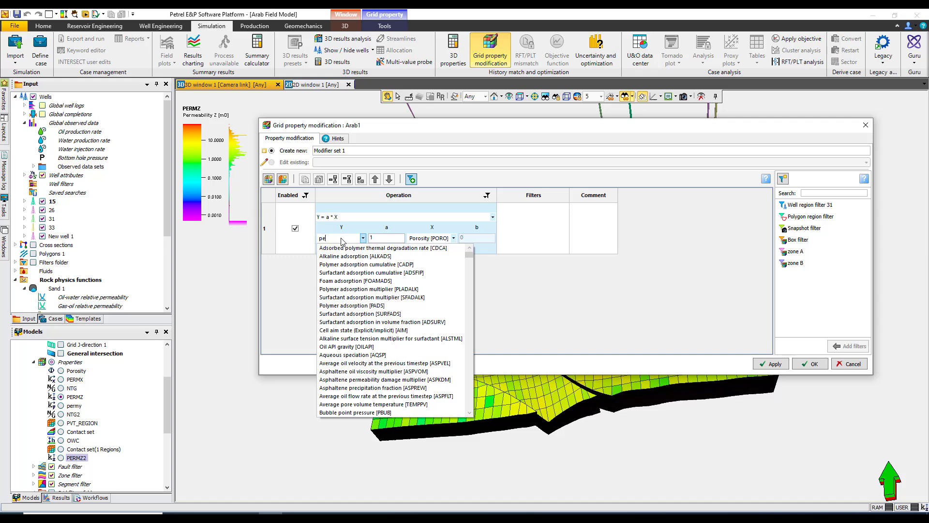
pyautogui.write('rm')
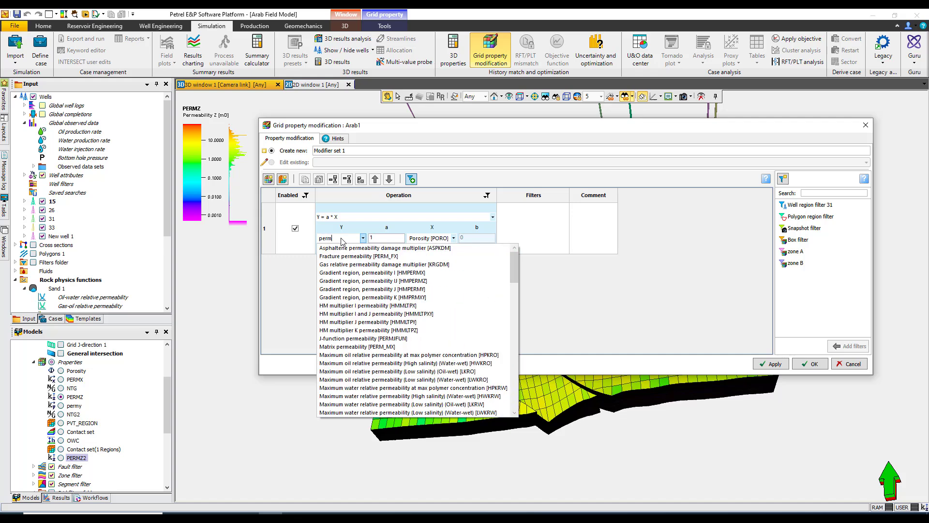
pyautogui.write('z')
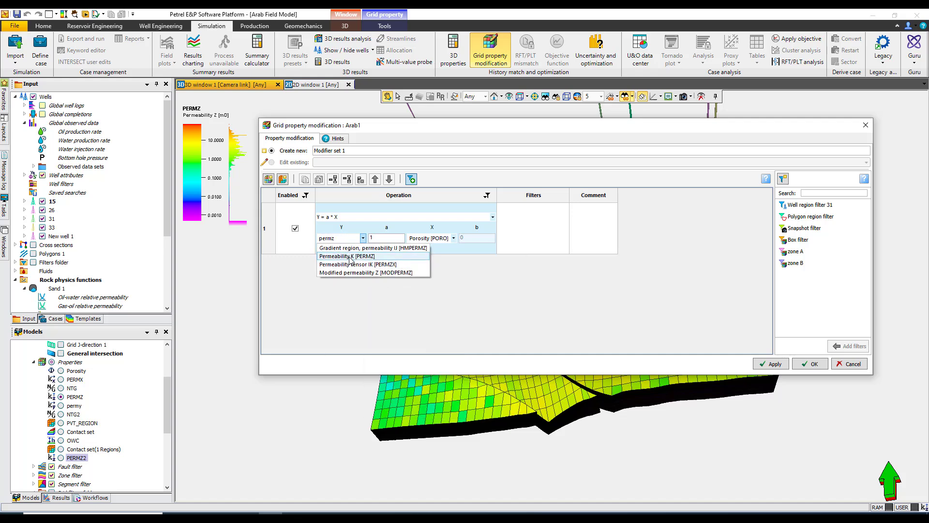
pyautogui.click(349, 256)
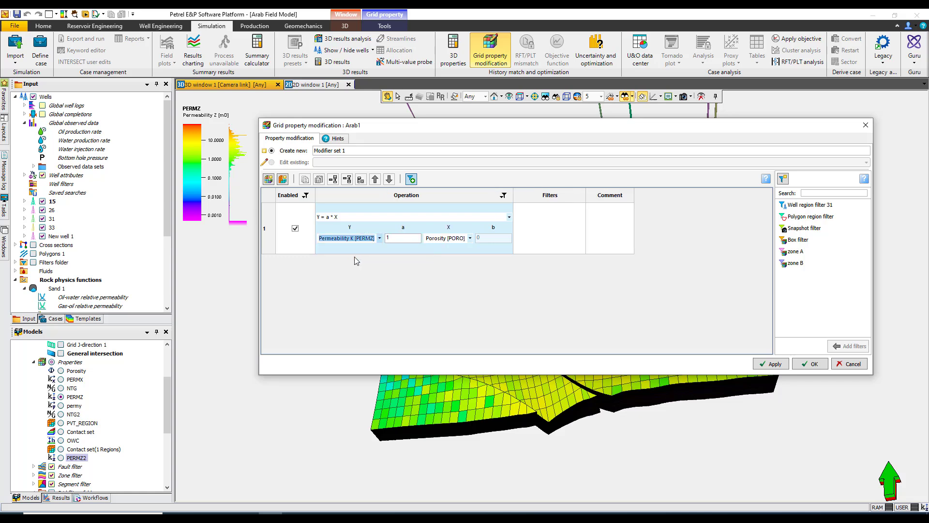
# Set the first operation's multiplier a to 2 and its input X to Permeability K [PERMZ], and apply the modifier set
pyautogui.doubleClick(400, 237)
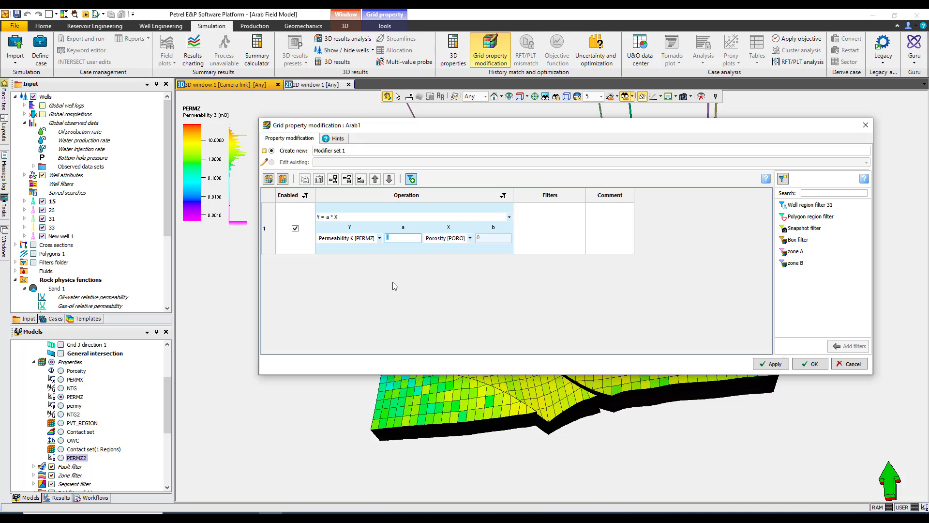
pyautogui.write('2')
pyautogui.click(469, 238)
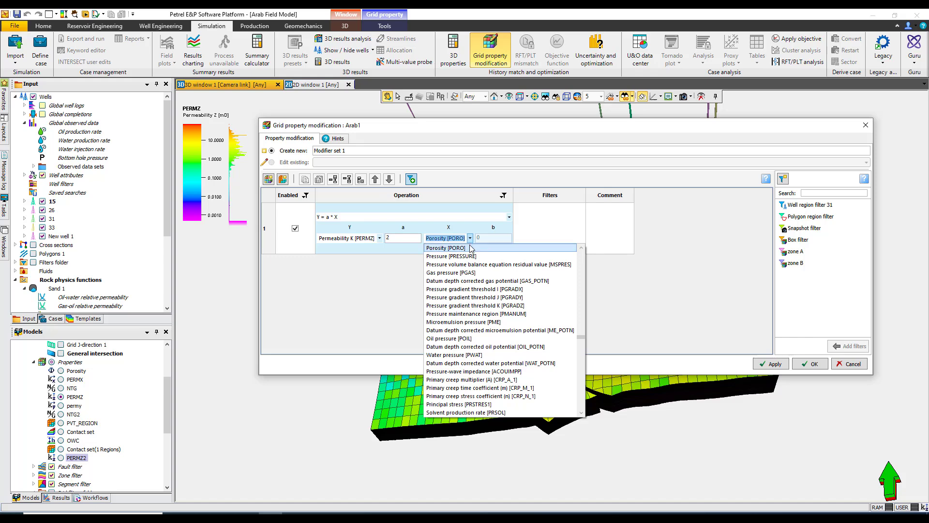
pyautogui.click(470, 248)
pyautogui.write('epr')
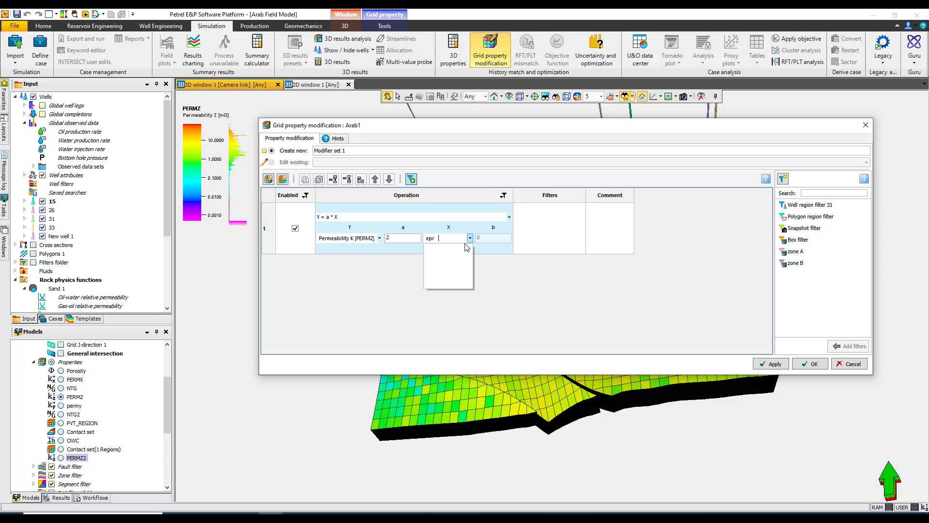
pyautogui.write('mper')
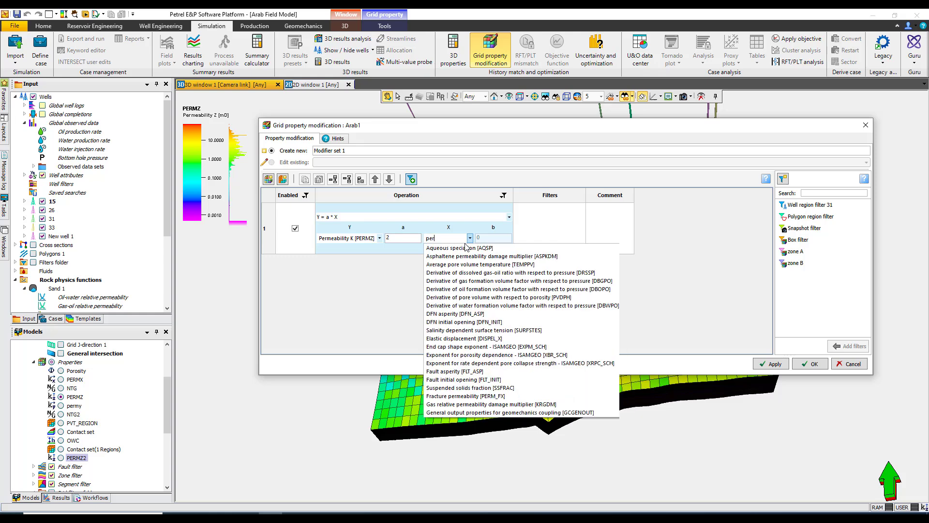
pyautogui.write('m')
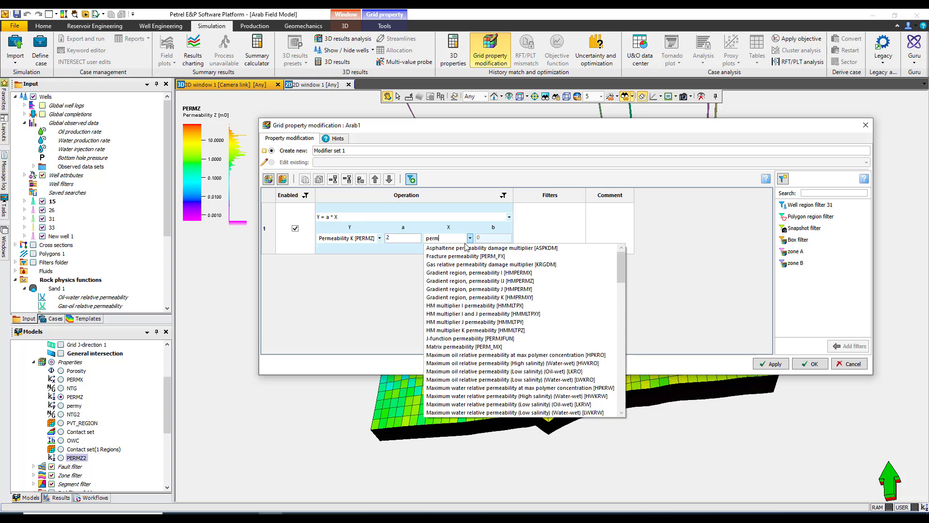
pyautogui.write('z')
pyautogui.click(453, 256)
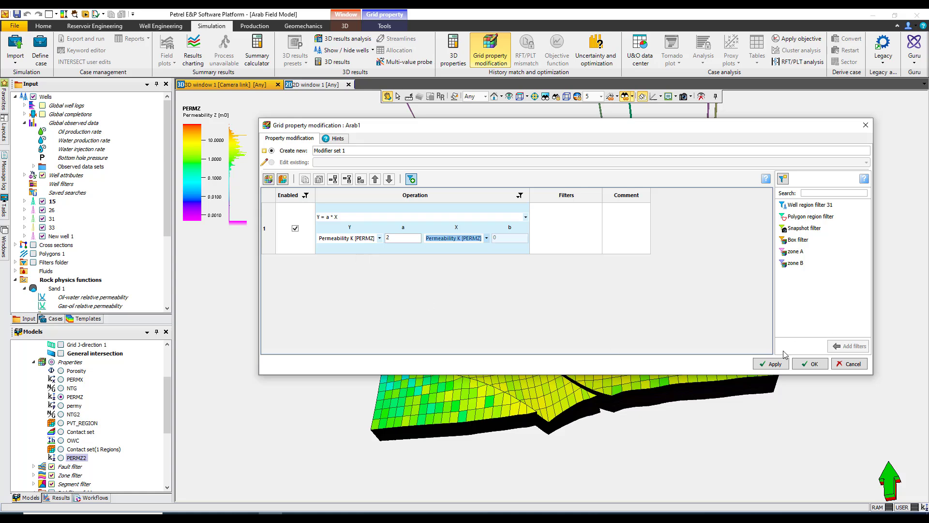
pyautogui.click(771, 366)
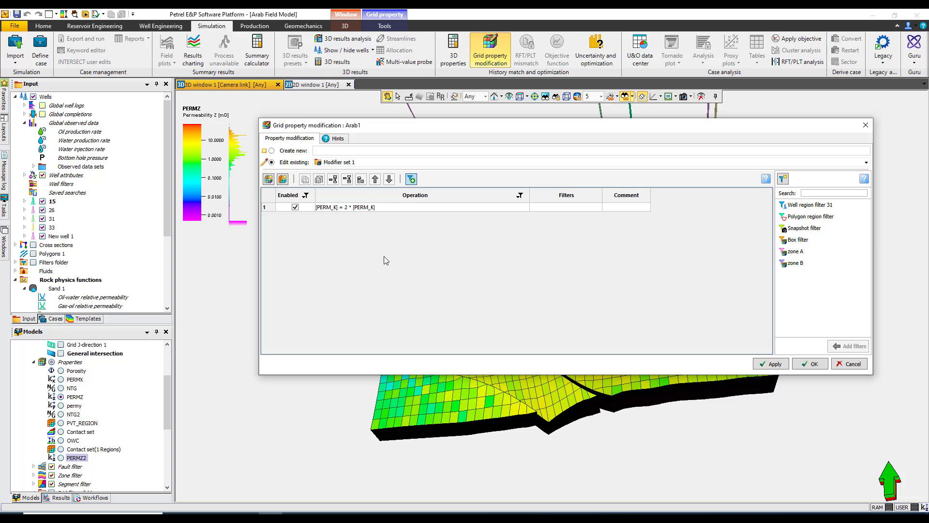
# Add a second Y = a * X operation to Modifier set 1 with Permeability K [PERMZ] as its output Y
pyautogui.moveTo(633, 124); pyautogui.dragTo(650, 320)
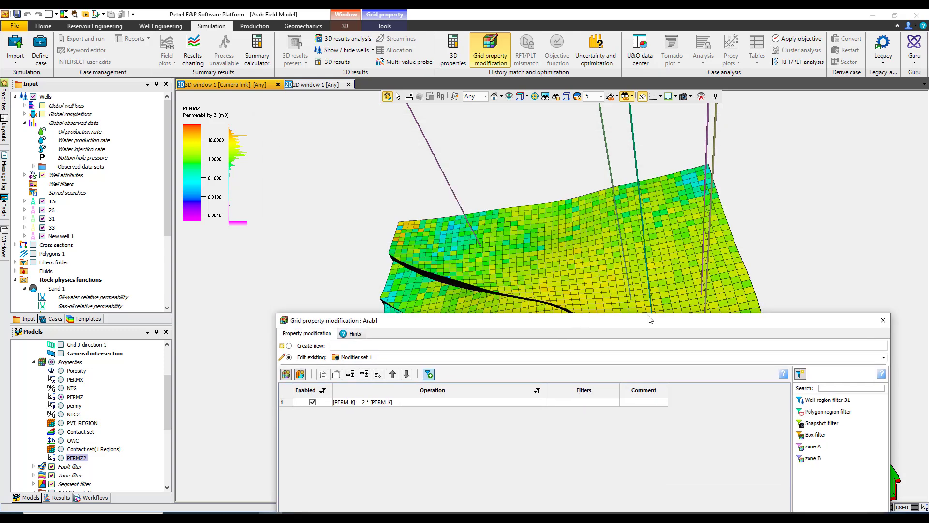
pyautogui.moveTo(579, 321); pyautogui.dragTo(575, 178)
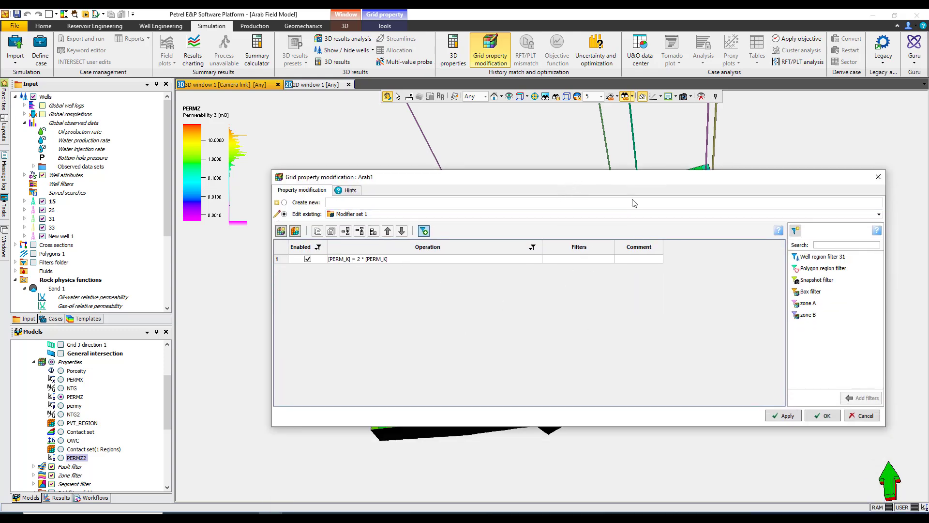
pyautogui.click(280, 231)
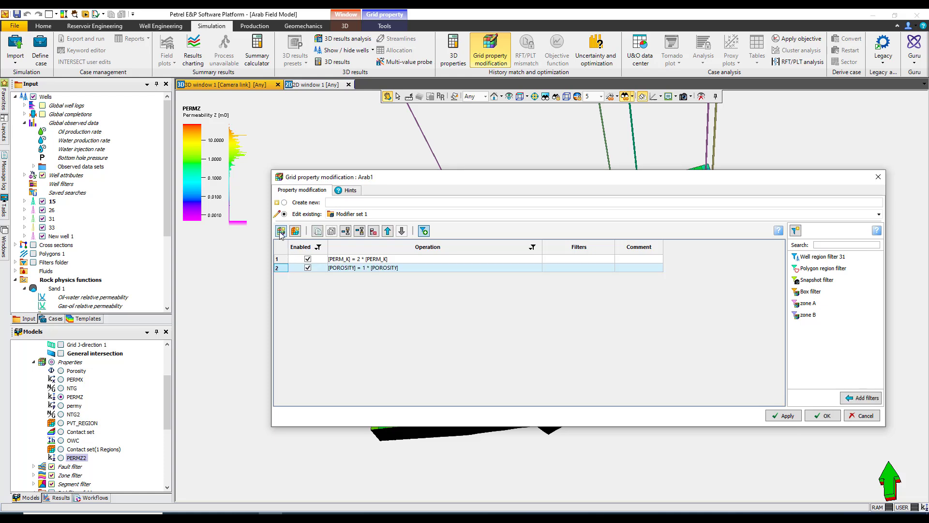
pyautogui.doubleClick(355, 270)
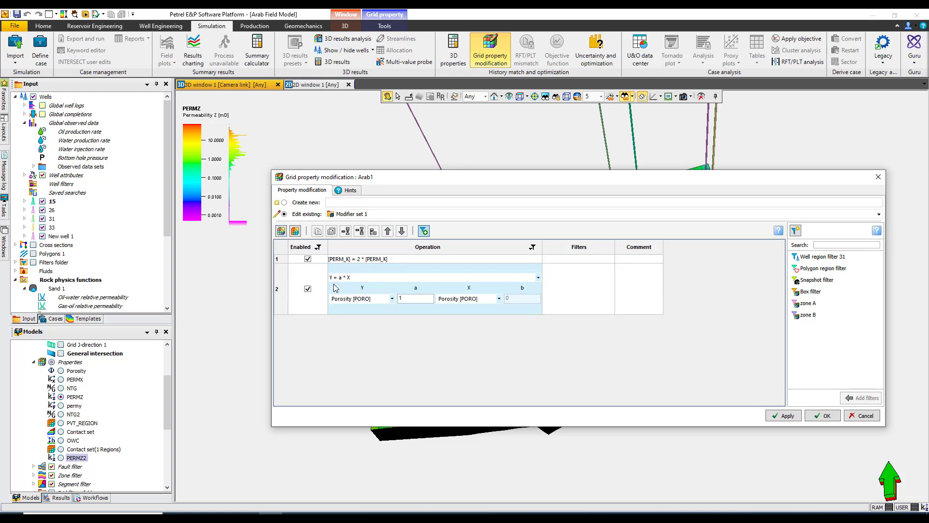
pyautogui.click(382, 298)
pyautogui.write('p')
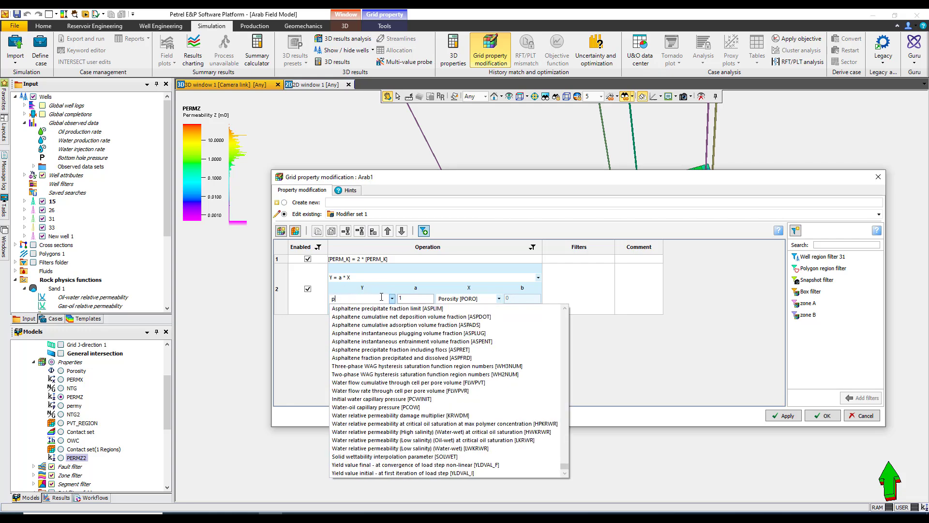
pyautogui.write('erm')
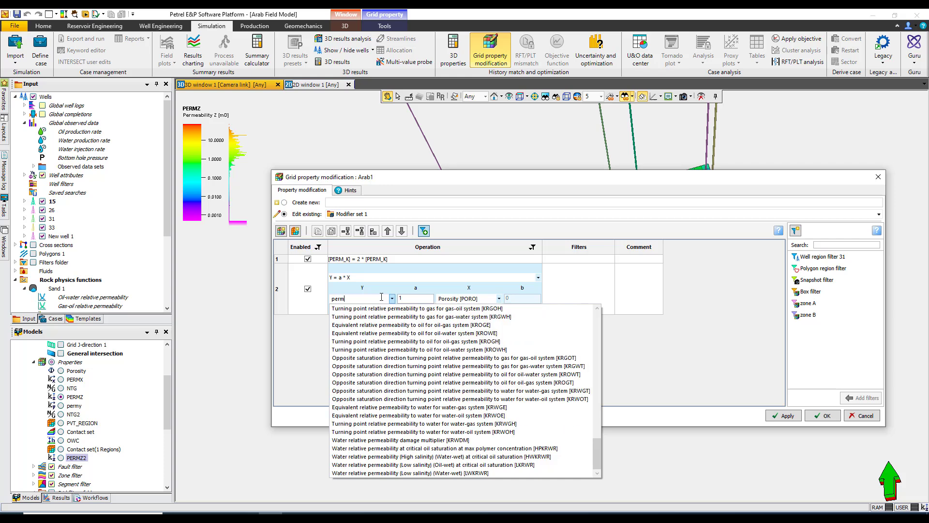
pyautogui.write('z')
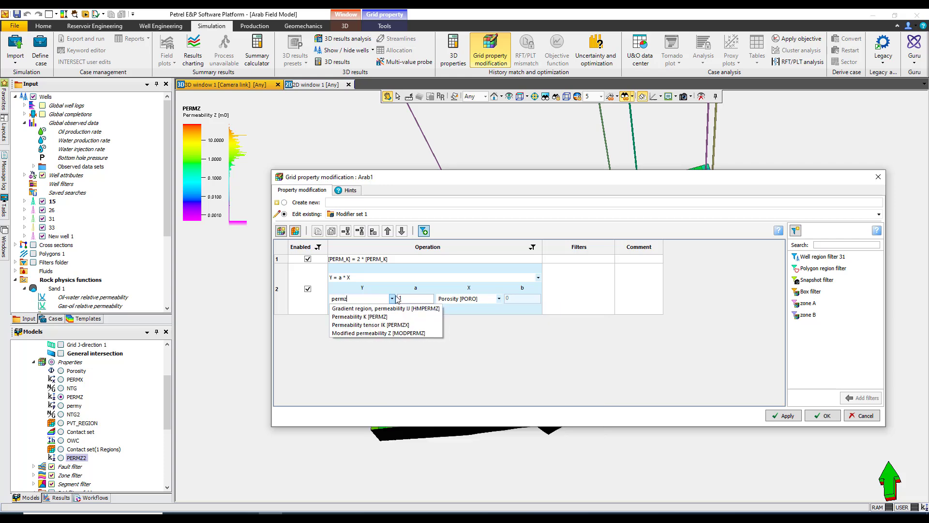
pyautogui.click(384, 317)
# Set the second operation's multiplier a to 3 and its input X to Permeability K [PERMZ]
pyautogui.click(403, 299)
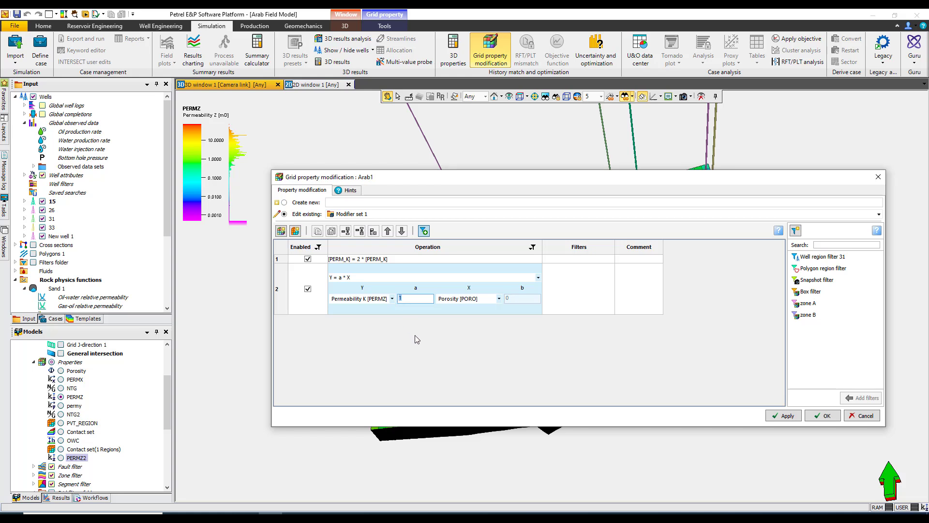
pyautogui.write('3')
pyautogui.moveTo(412, 301); pyautogui.dragTo(394, 302)
pyautogui.click(499, 299)
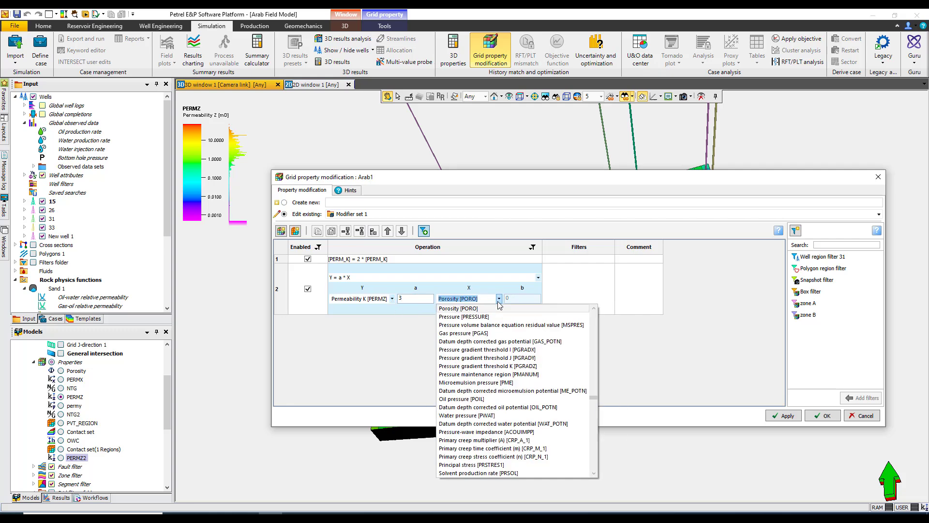
pyautogui.write('perm')
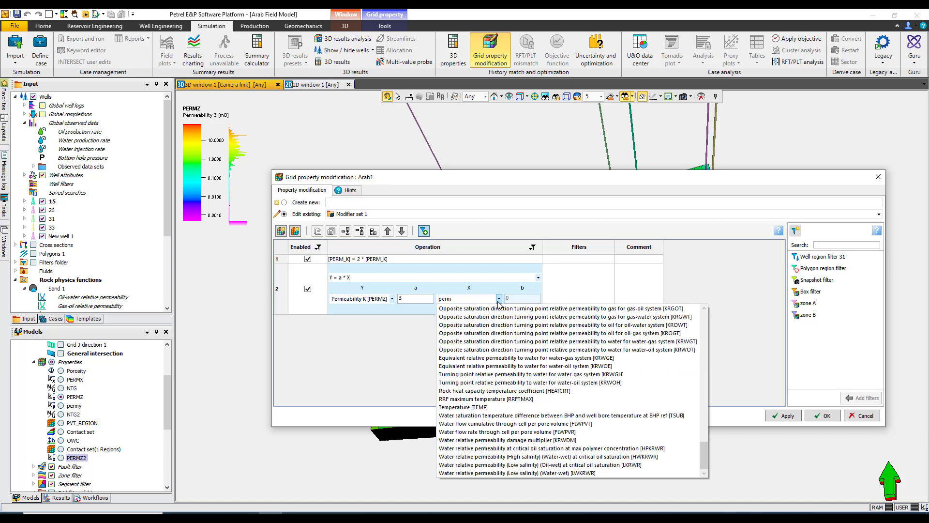
pyautogui.scroll(2, 498, 304)
pyautogui.write('m')
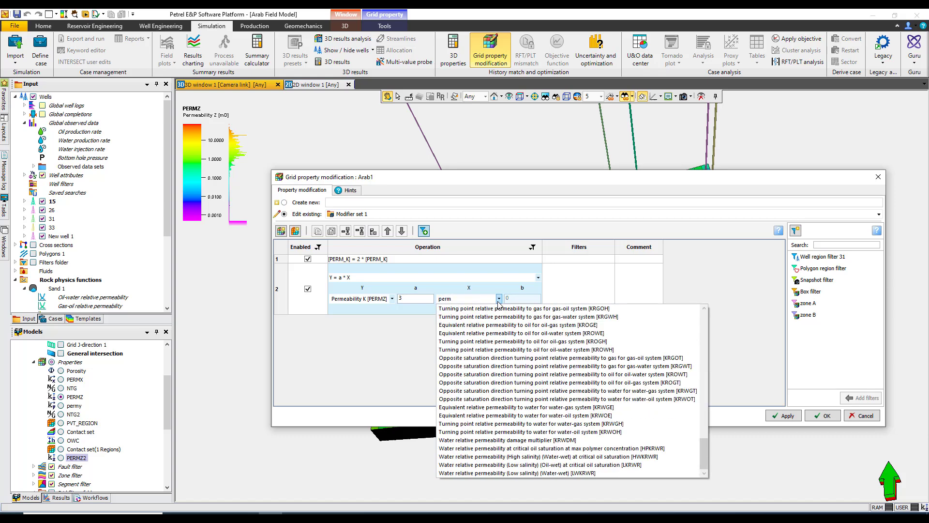
pyautogui.write('z')
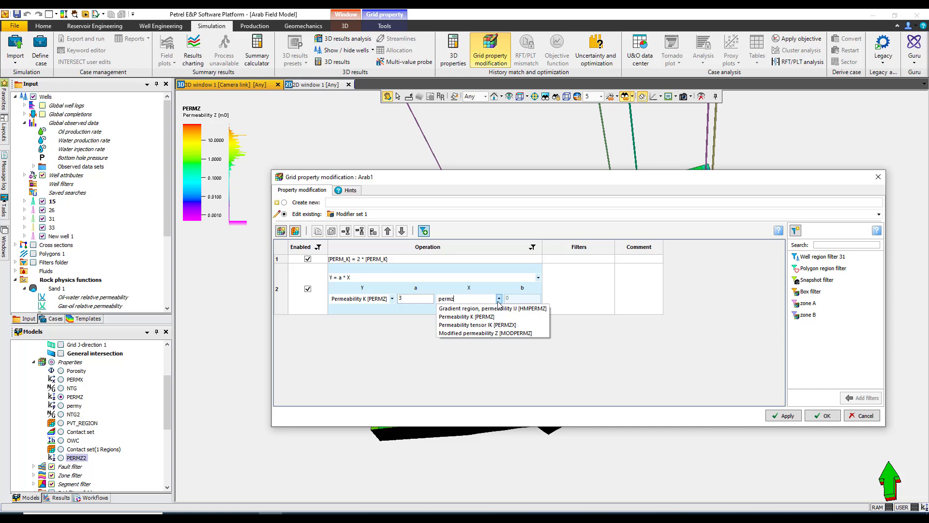
pyautogui.click(478, 316)
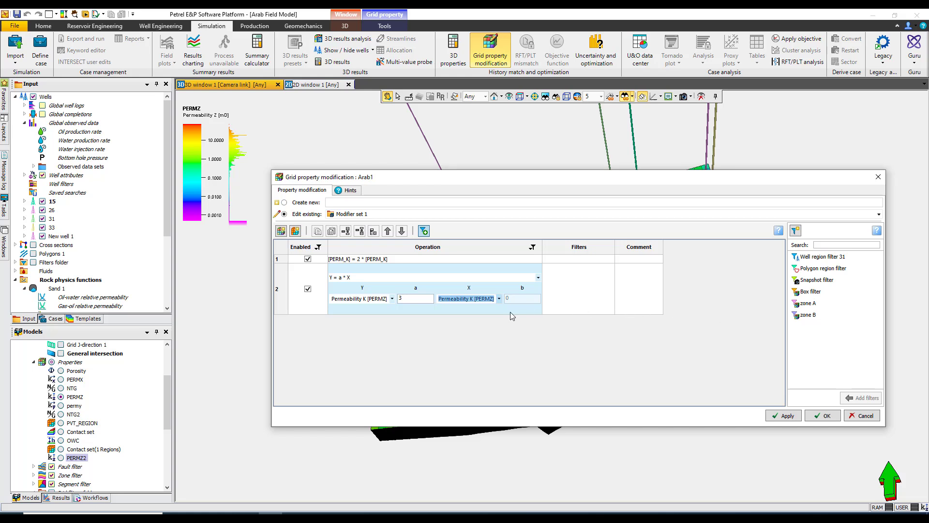
# Check the settings of Well region filter 31, assign that filter to the second operation, and save the modifier set
pyautogui.doubleClick(824, 258)
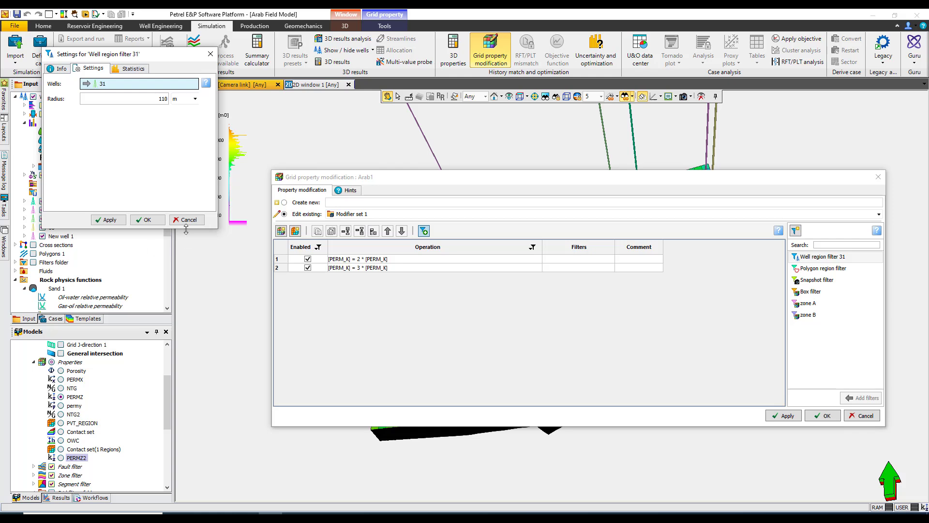
pyautogui.click(188, 220)
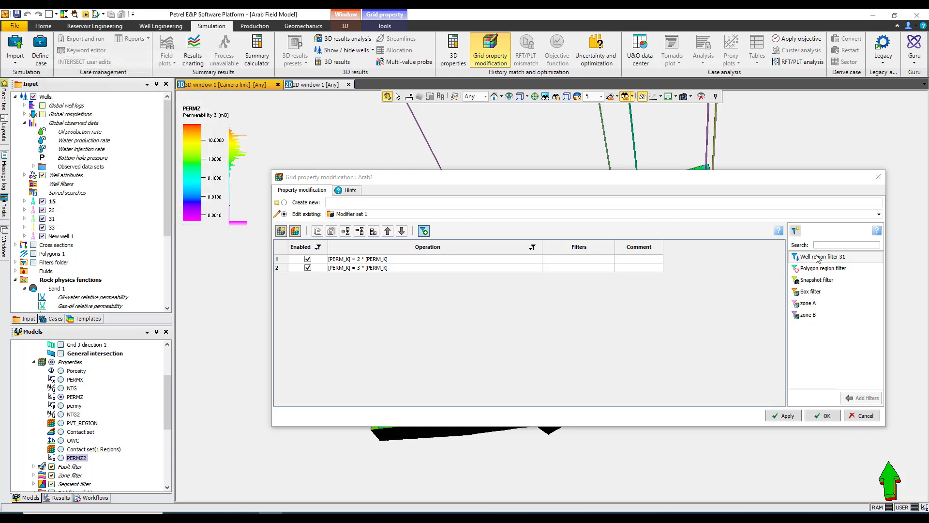
pyautogui.click(277, 267)
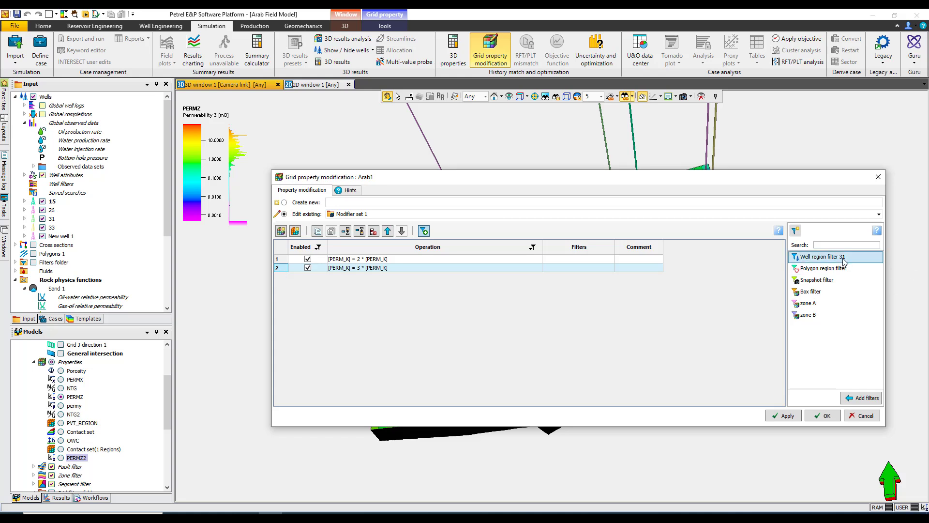
pyautogui.click(851, 397)
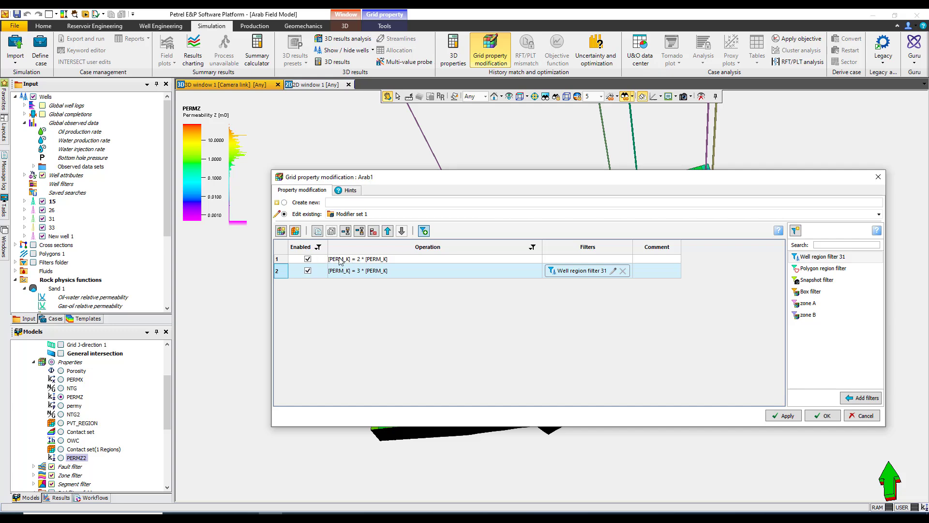
pyautogui.moveTo(447, 179); pyautogui.dragTo(524, 283)
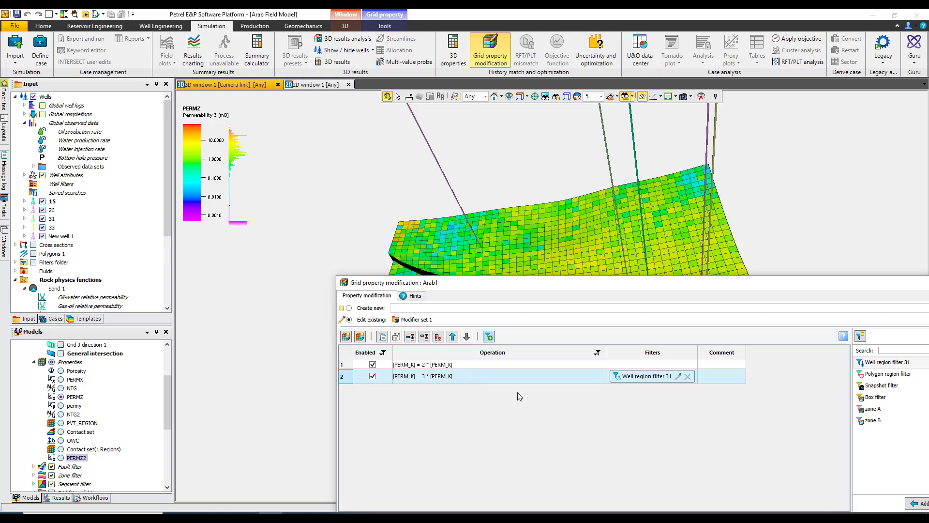
pyautogui.moveTo(605, 286); pyautogui.dragTo(498, 104)
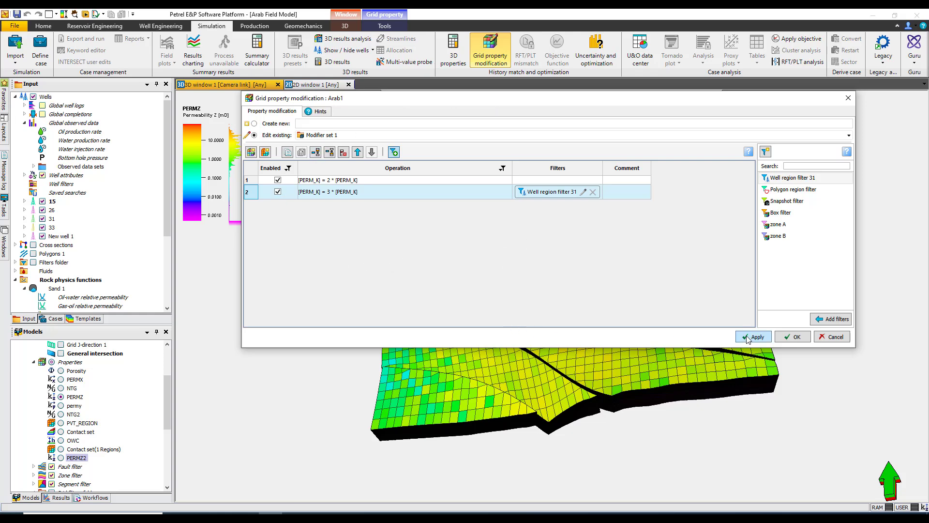
pyautogui.click(791, 338)
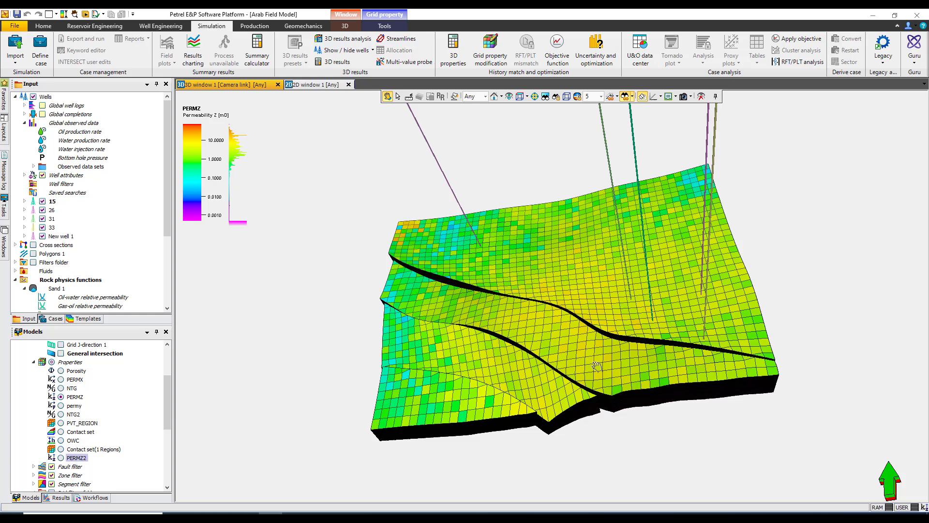
# Find Modifier set 1 among the Arab1 grid's modifier sets and select it
pyautogui.moveTo(167, 385); pyautogui.dragTo(155, 419)
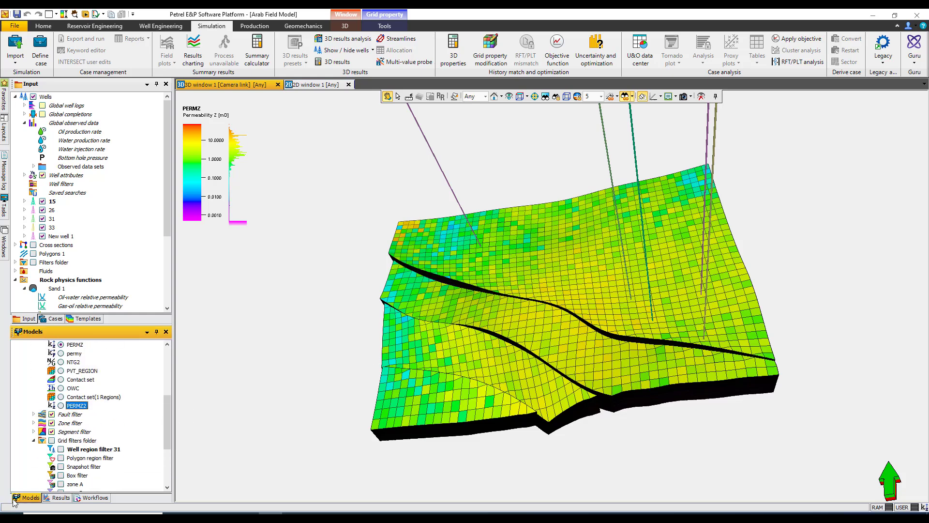
pyautogui.moveTo(169, 409); pyautogui.dragTo(161, 453)
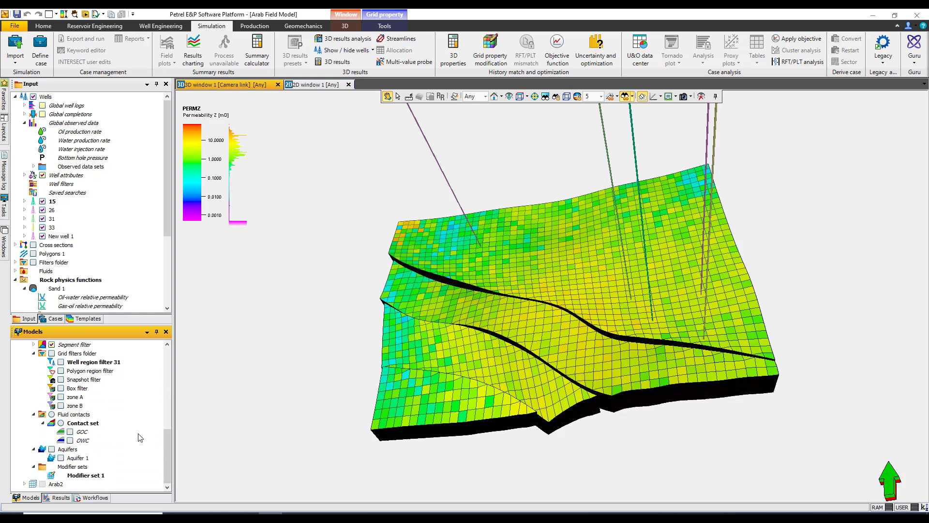
pyautogui.click(85, 475)
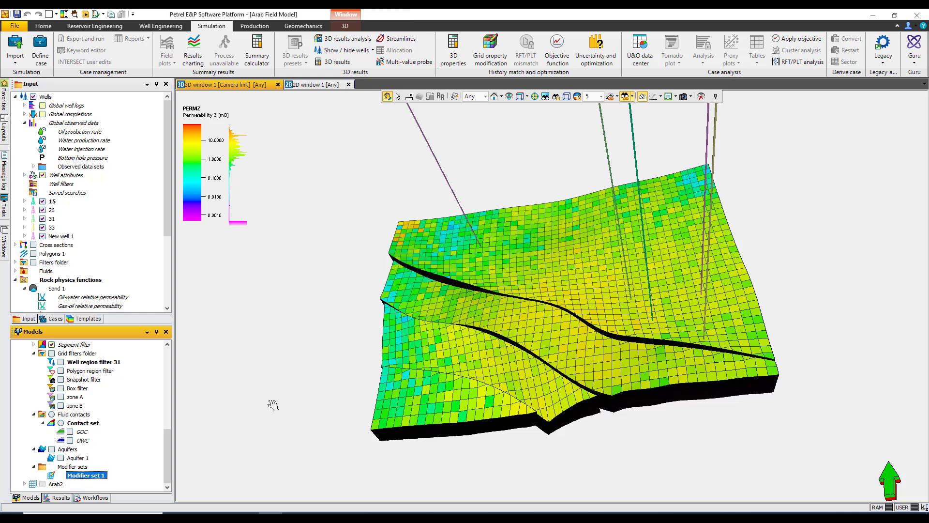
# Start a new simulation case named trial_permz2 with the comment permz*2
pyautogui.click(52, 319)
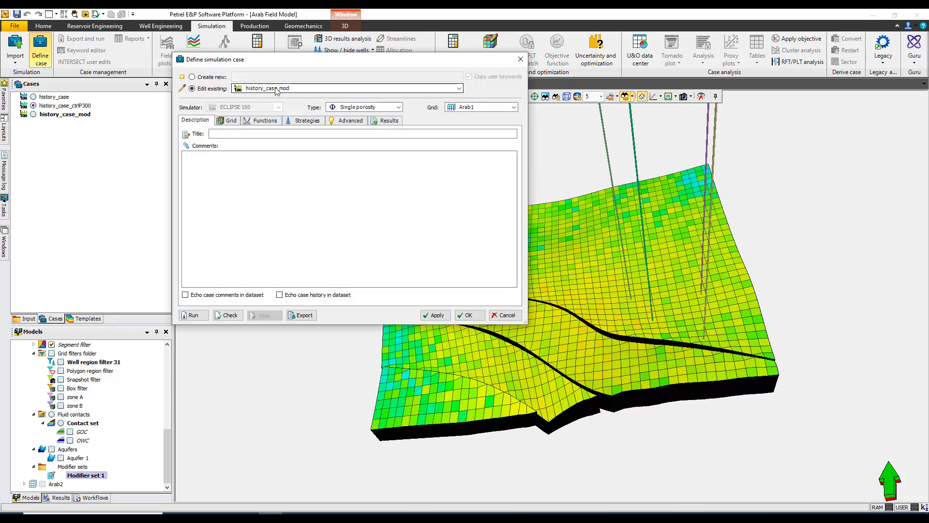
pyautogui.click(204, 77)
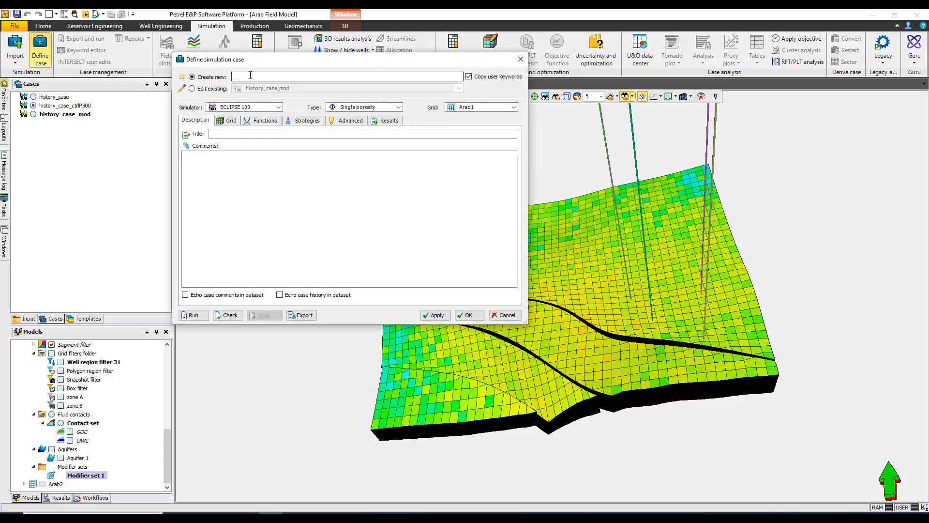
pyautogui.click(251, 75)
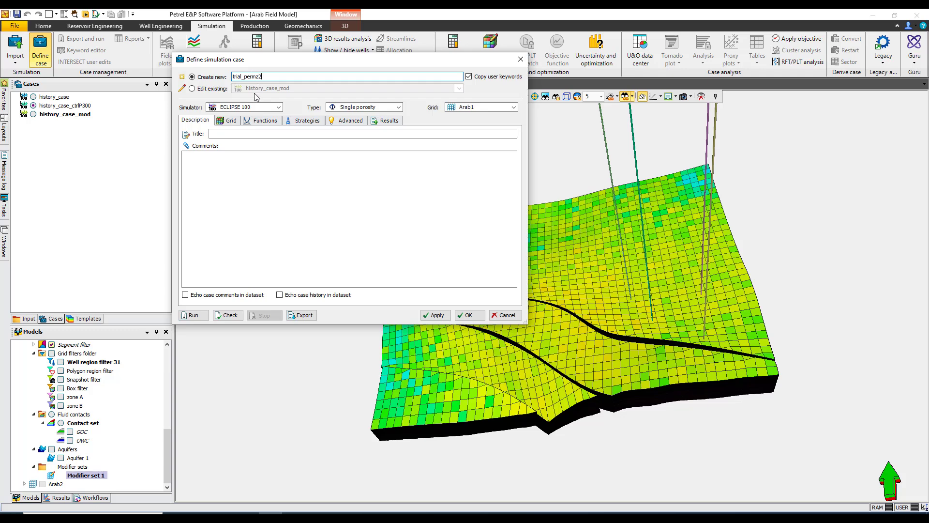
pyautogui.click(223, 177)
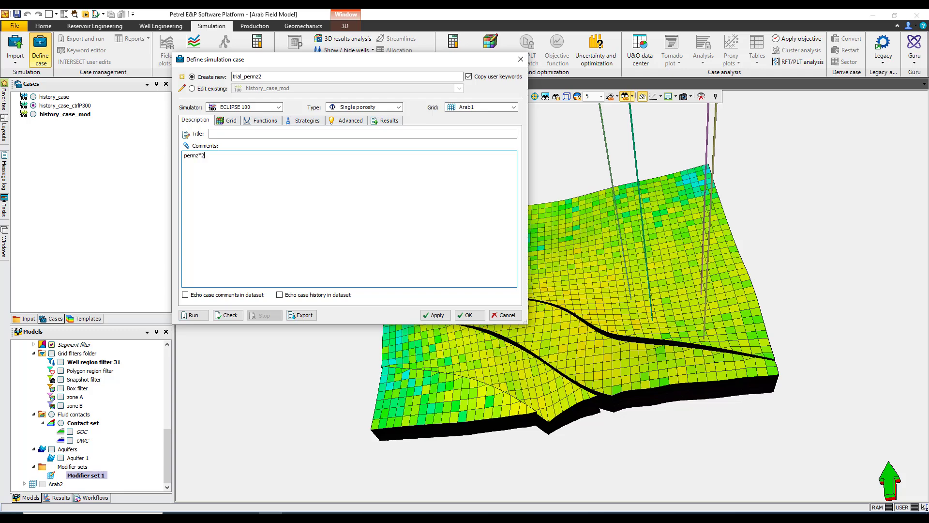
# Add a row to the case's grid inputs and assign Modifier set 1 to it
pyautogui.click(231, 121)
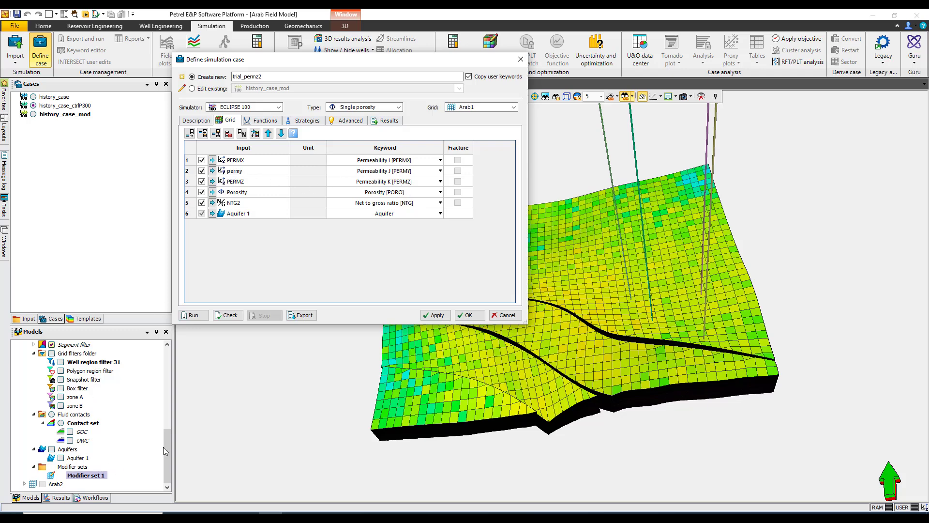
pyautogui.moveTo(167, 452); pyautogui.dragTo(167, 409)
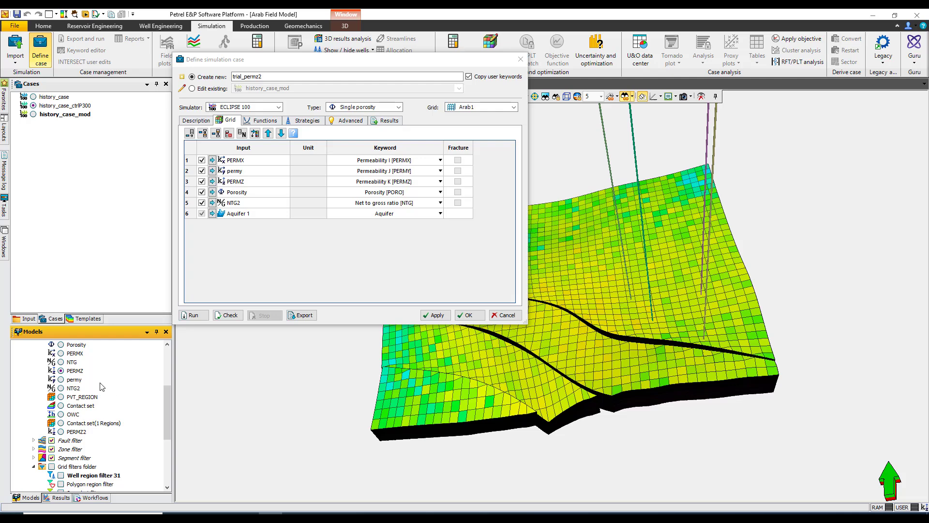
pyautogui.click(190, 133)
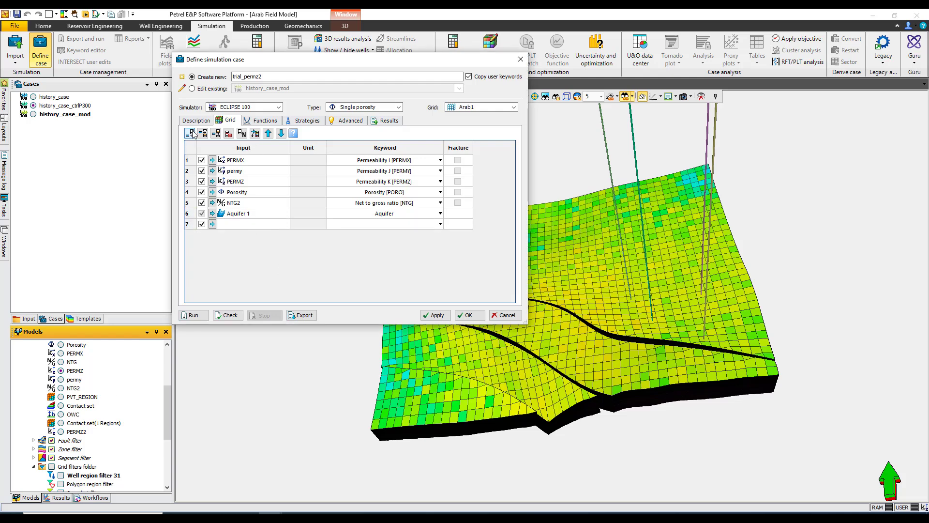
pyautogui.moveTo(166, 411); pyautogui.dragTo(166, 458)
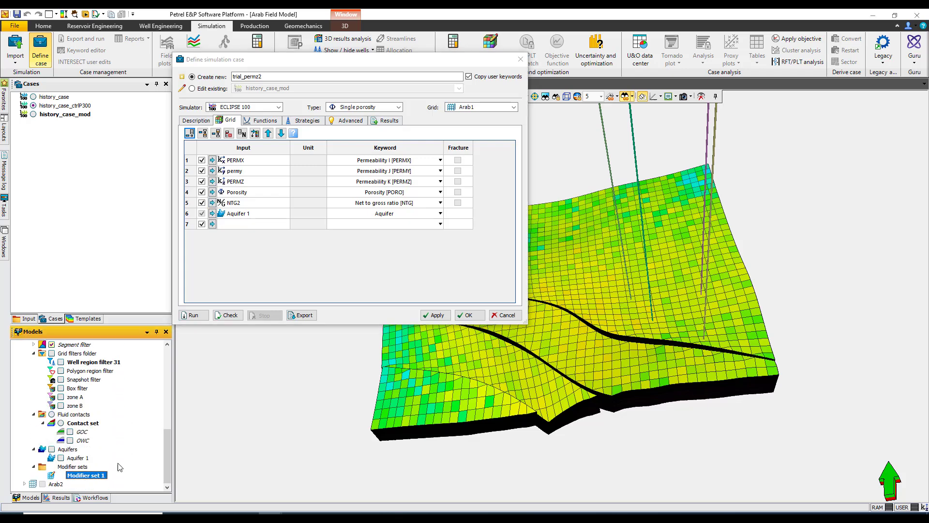
pyautogui.click(213, 224)
pyautogui.click(213, 224)
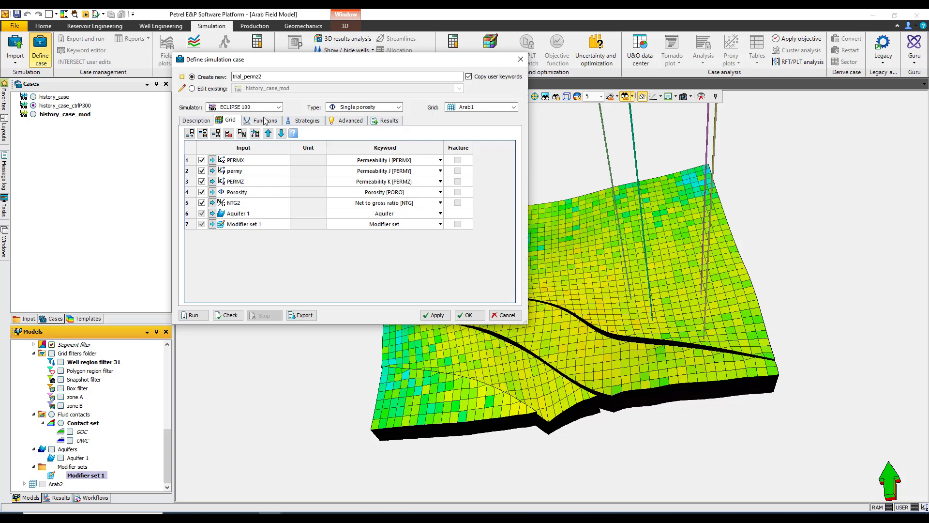
# Save and run the trial_permz2 simulation case, and close its definition
pyautogui.click(302, 121)
pyautogui.click(231, 122)
pyautogui.click(431, 317)
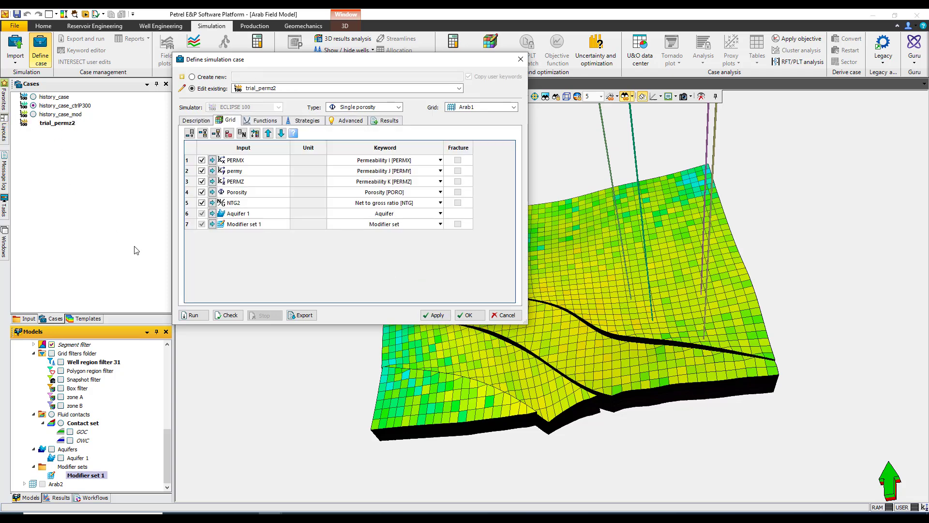
pyautogui.click(198, 315)
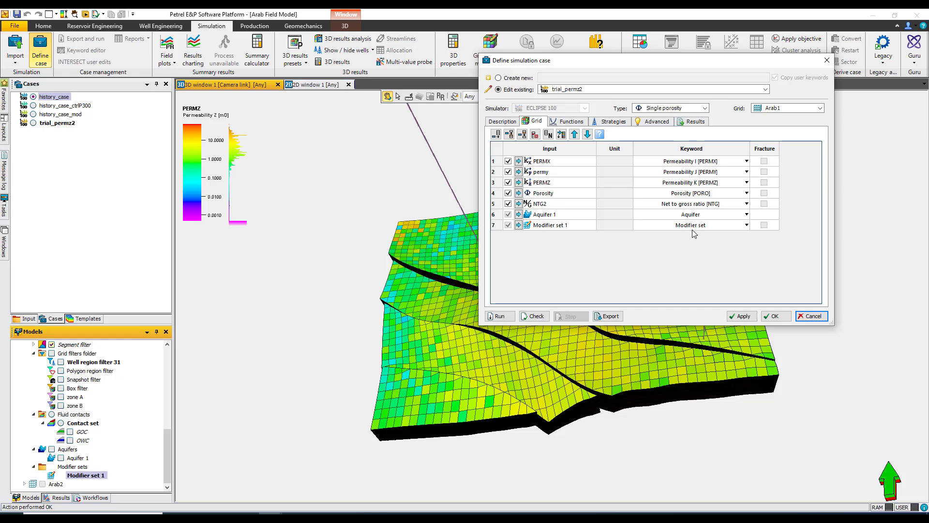
pyautogui.click(765, 317)
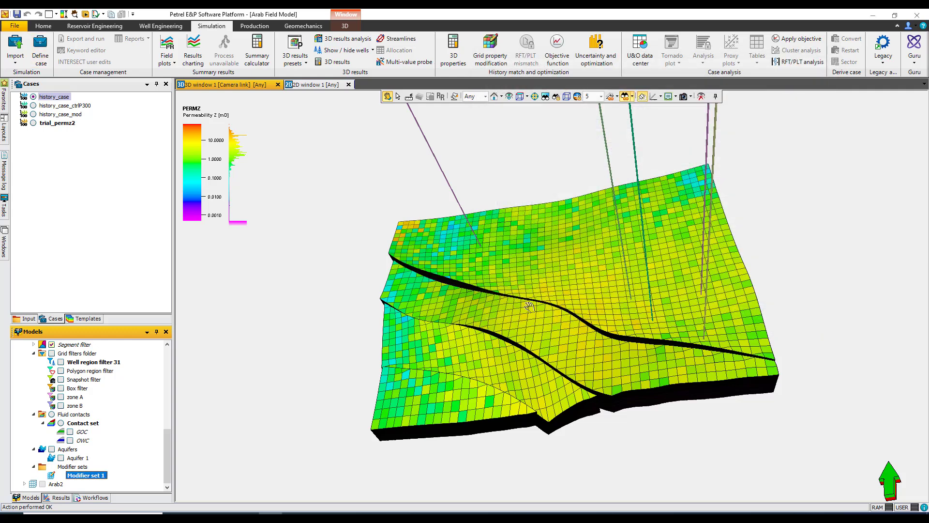
# Open 3D window 4 and place it in a new vertical tab group beside 3D window 1
pyautogui.click(6, 248)
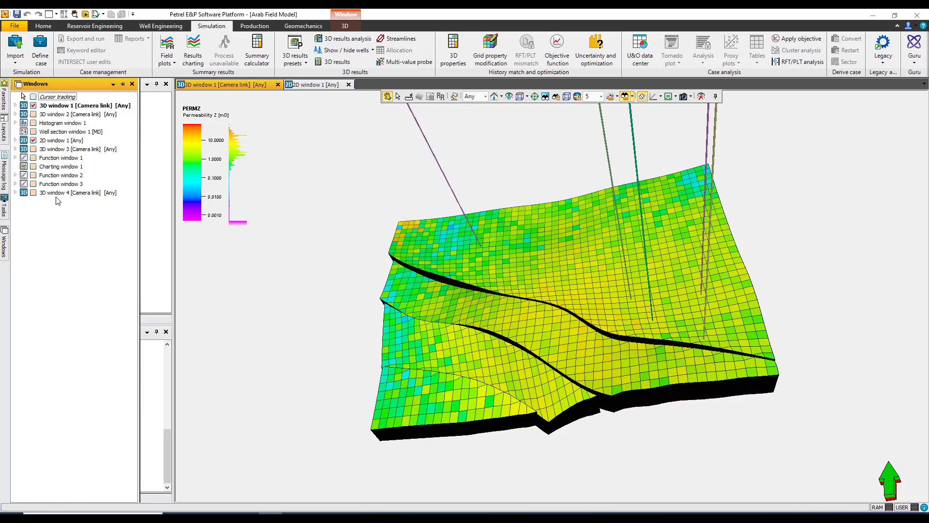
pyautogui.click(33, 193)
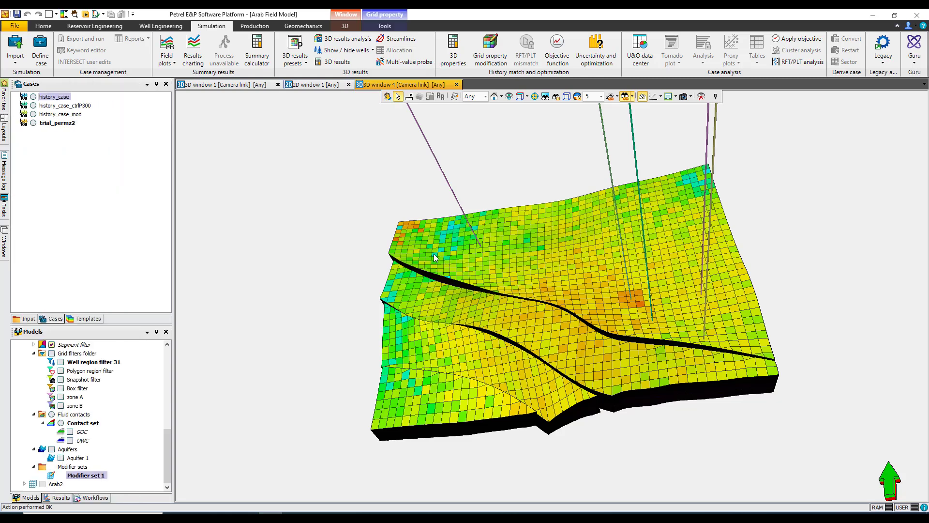
pyautogui.rightClick(390, 87)
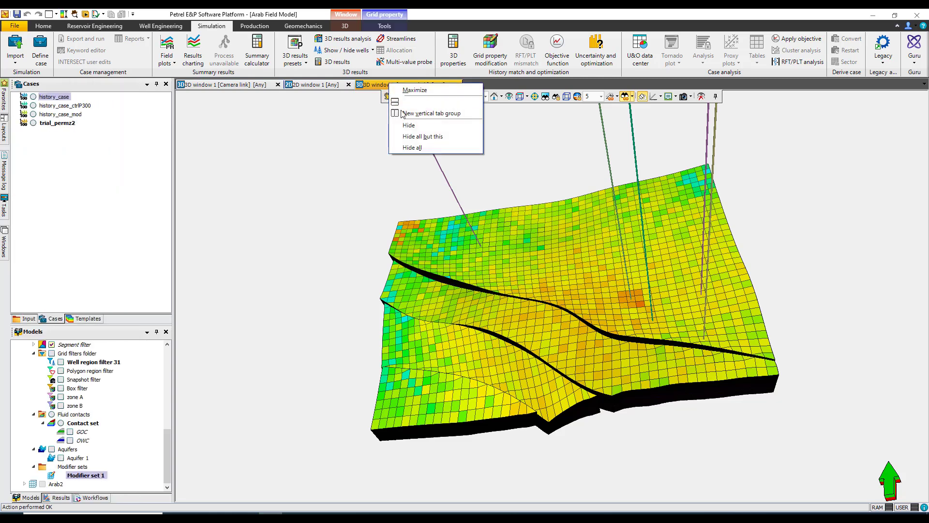
pyautogui.click(416, 112)
pyautogui.click(375, 291)
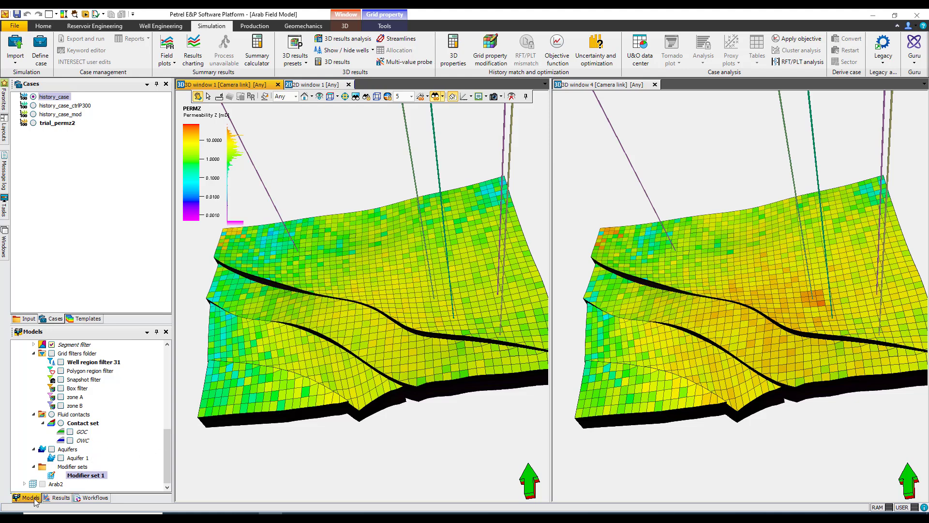
# Check which vertical permeability property of the Arab1 grid is displayed in 3D window 1 and in 3D window 4
pyautogui.scroll(3, 55, 438)
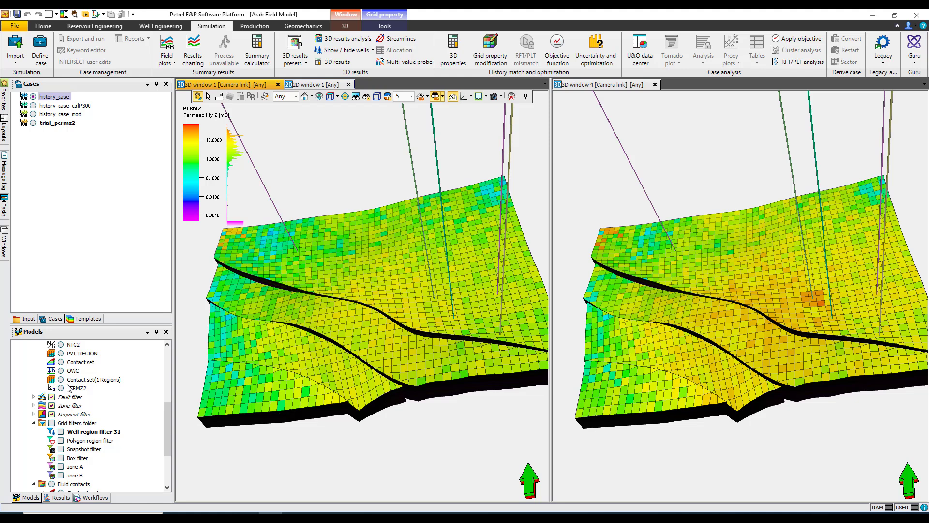
pyautogui.scroll(3, 93, 420)
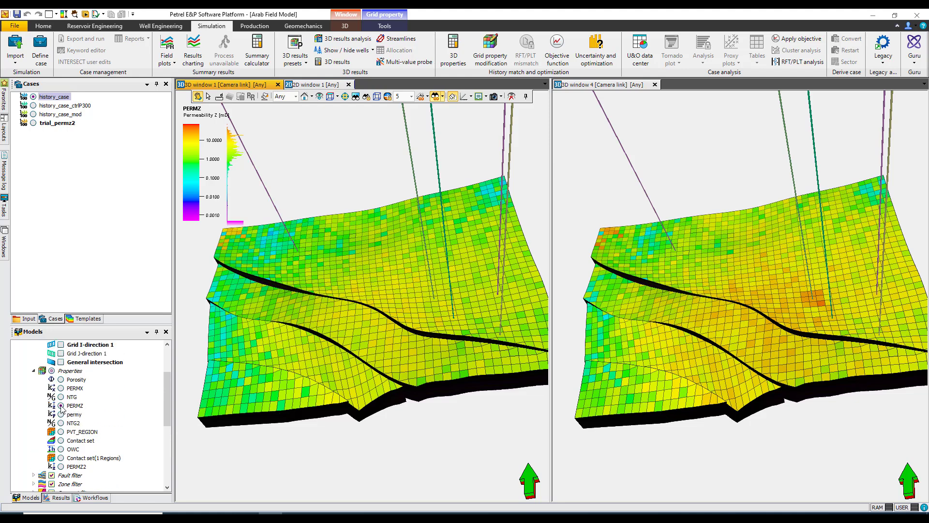
pyautogui.click(61, 406)
pyautogui.click(61, 406)
pyautogui.click(700, 313)
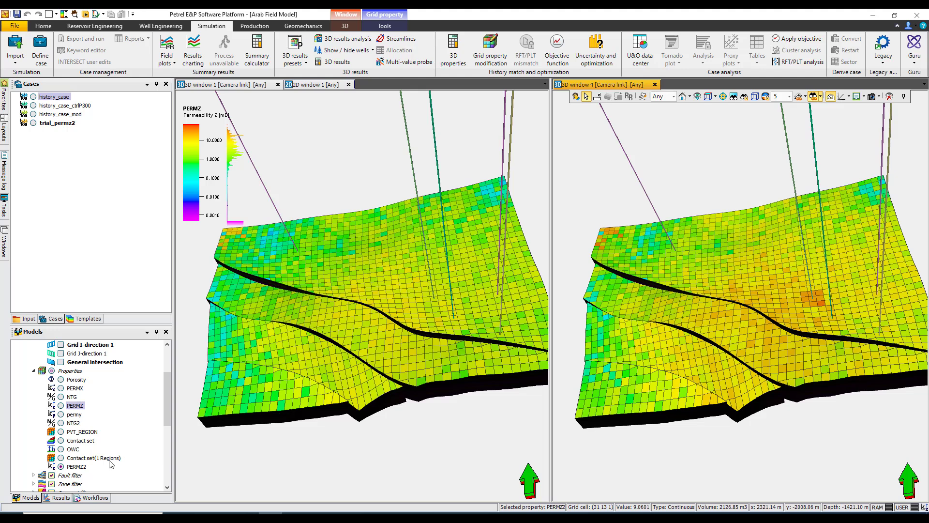
# Display trial_permz2's static Permeability K (PERMZ) result in 3D window 4 and rescale its colours with the property filter applied
pyautogui.click(62, 498)
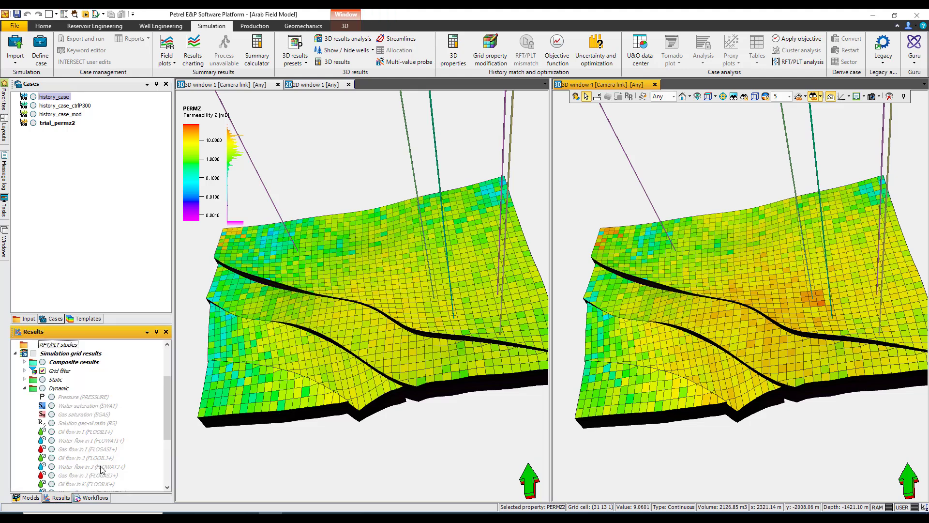
pyautogui.click(33, 123)
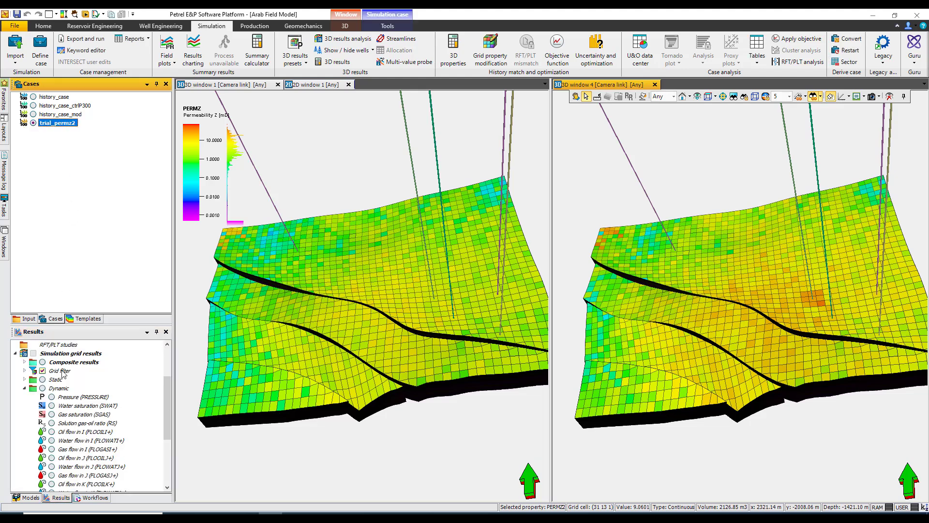
pyautogui.click(24, 380)
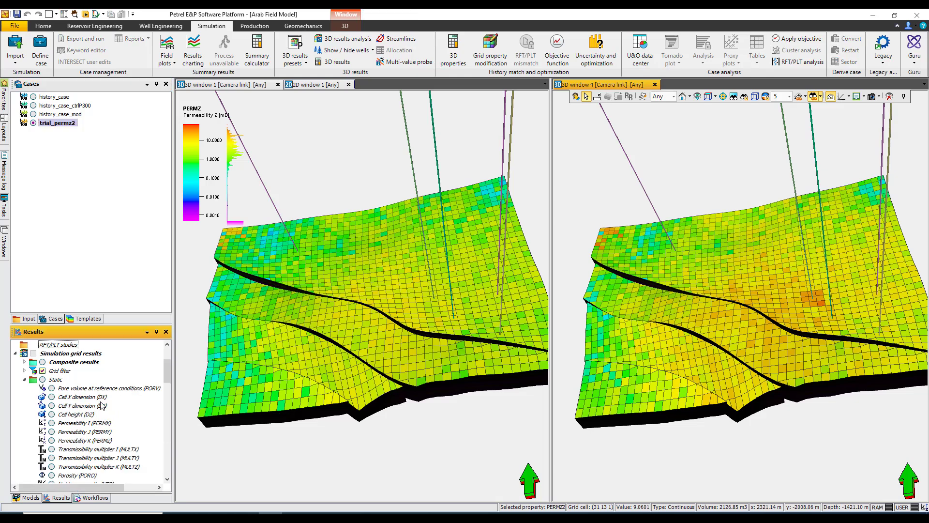
pyautogui.click(52, 440)
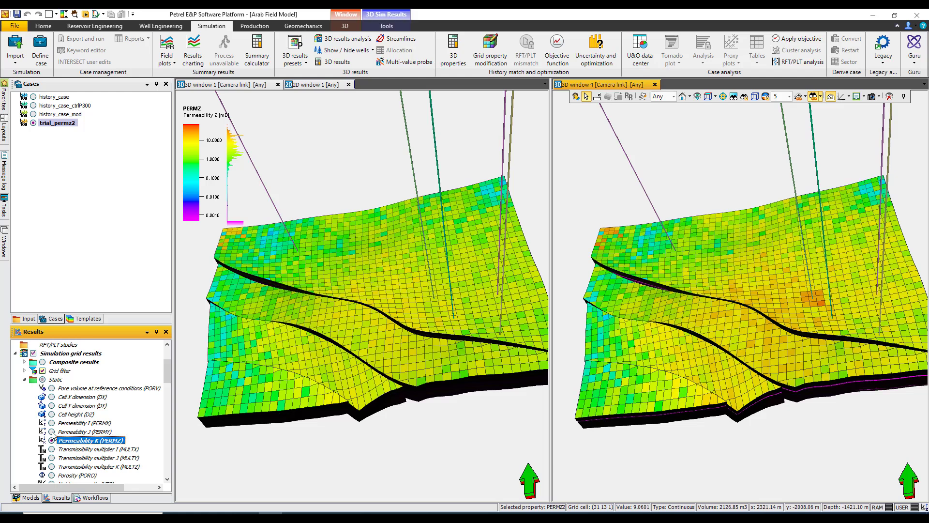
pyautogui.click(52, 432)
pyautogui.click(51, 441)
pyautogui.click(63, 15)
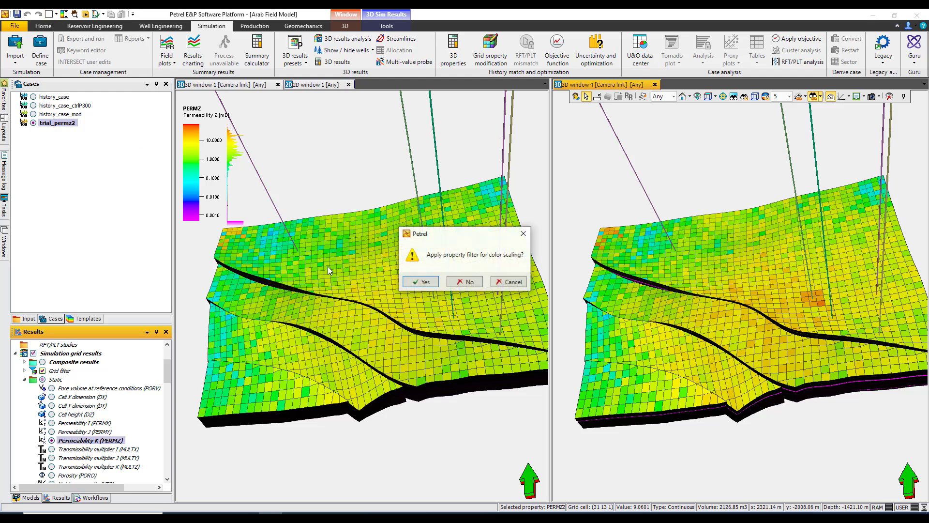
pyautogui.click(419, 282)
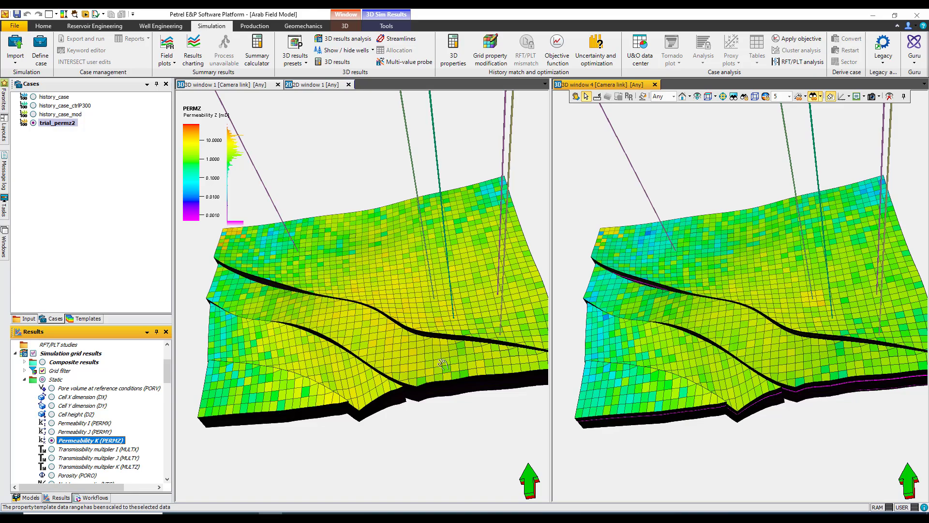
# Compare the vertical permeability of corner grid cell (48 1 1) between the original PERMZ and the trial_permz2 result
pyautogui.scroll(3, 248, 406)
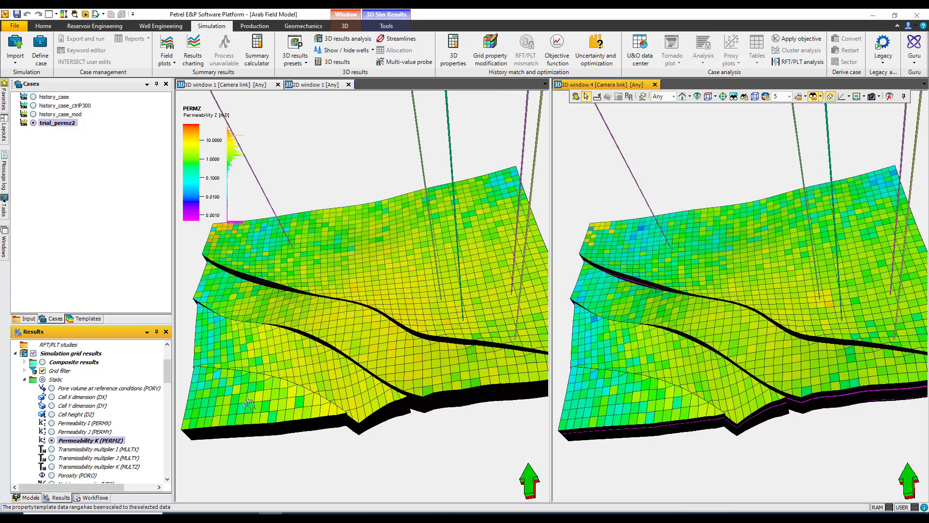
pyautogui.moveTo(238, 420); pyautogui.dragTo(257, 423)
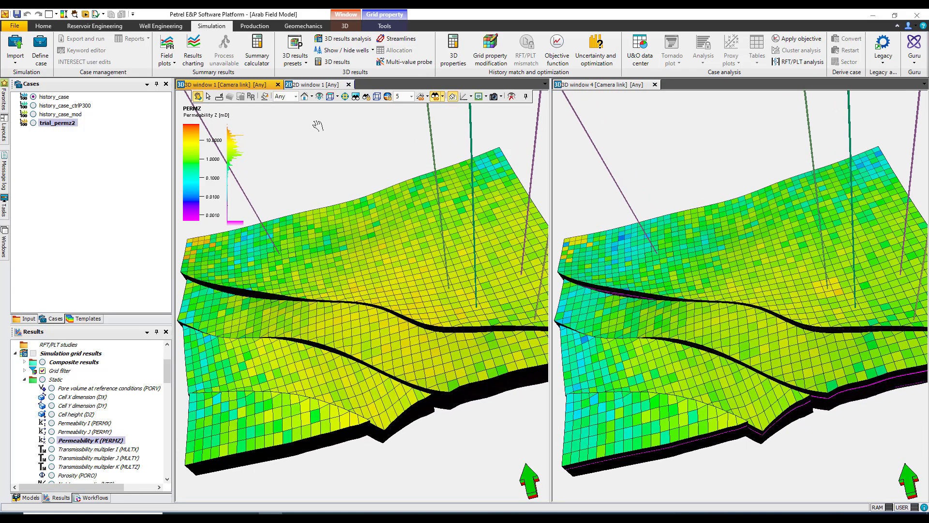
pyautogui.click(209, 97)
pyautogui.moveTo(189, 463)
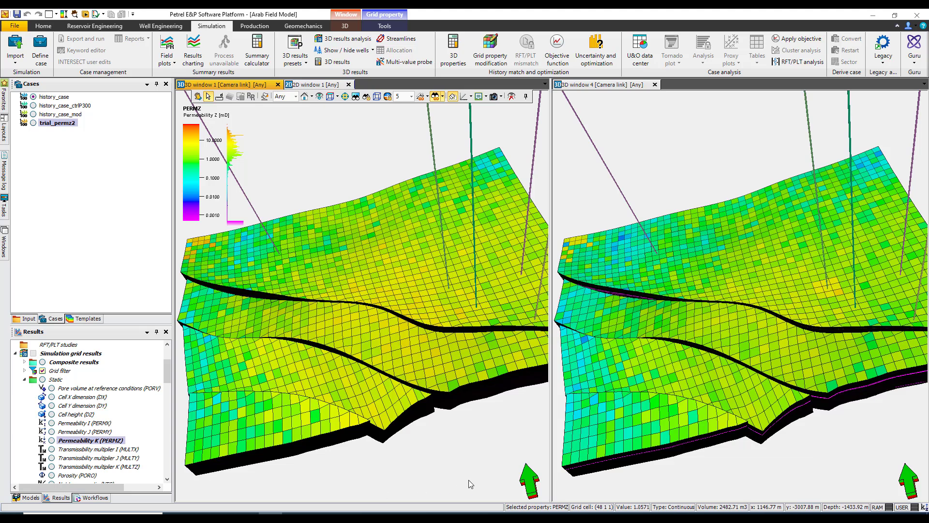
pyautogui.click(567, 464)
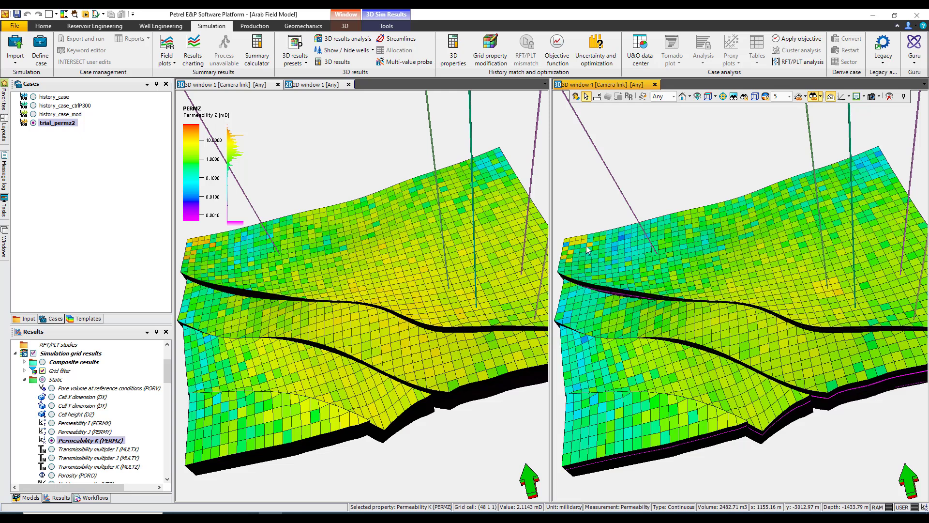
# Compare the vertical permeability of grid cell (14 13 1) beside well 31 between the original PERMZ and the trial_permz2 result
pyautogui.click(576, 97)
pyautogui.click(340, 178)
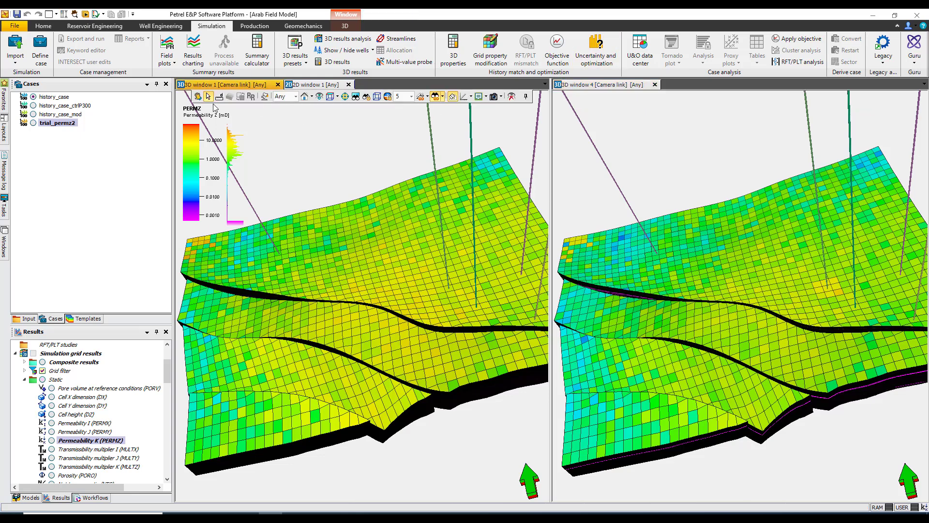
pyautogui.click(198, 97)
pyautogui.scroll(4, 435, 295)
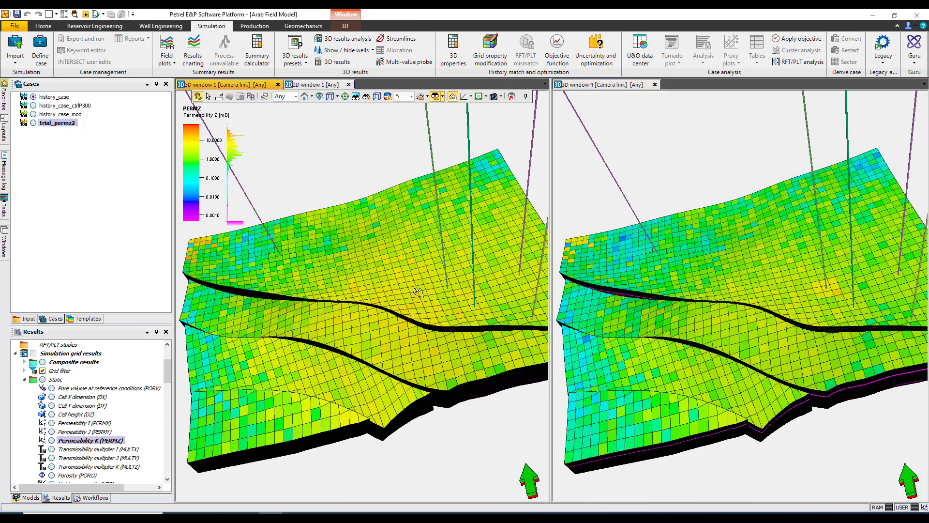
pyautogui.scroll(3, 472, 280)
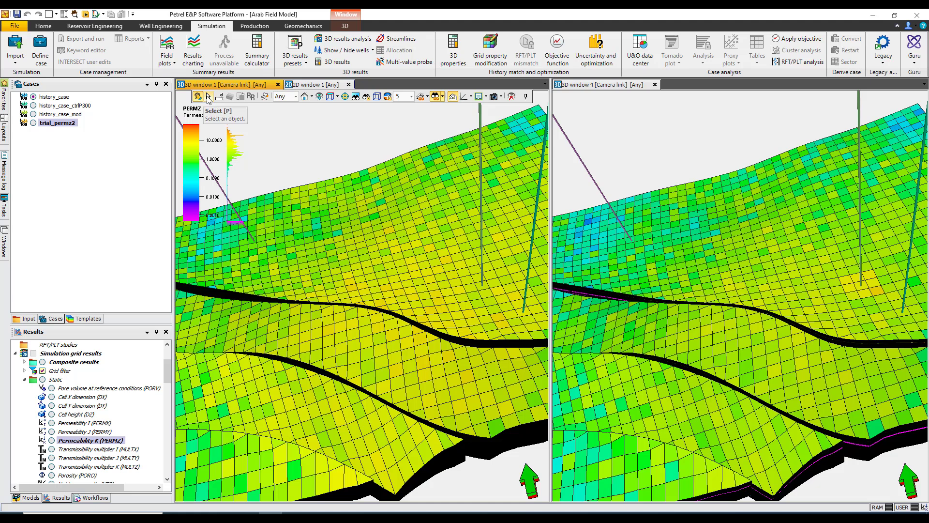
pyautogui.click(695, 133)
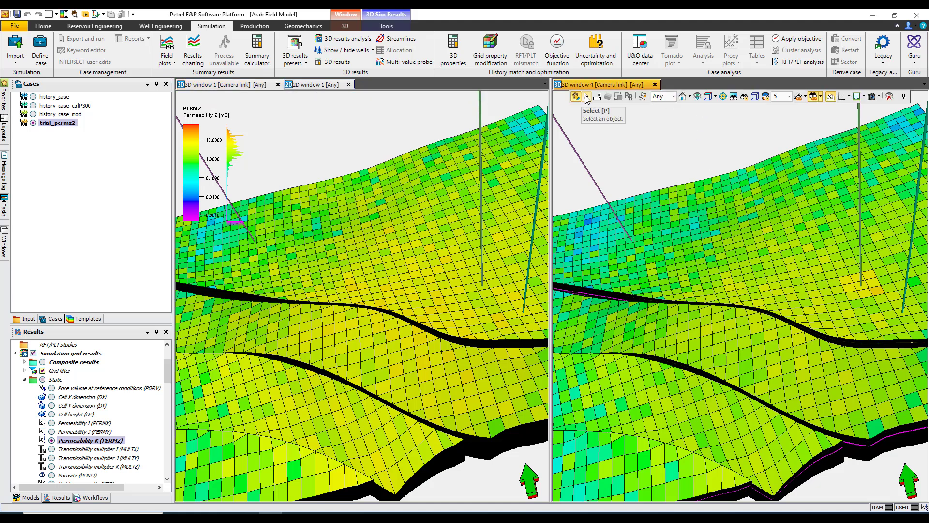
pyautogui.click(585, 97)
pyautogui.click(485, 297)
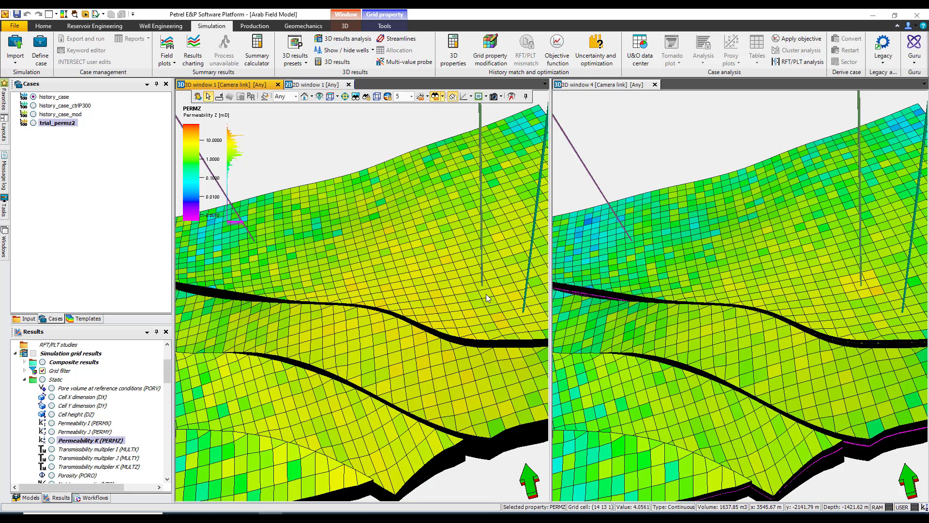
pyautogui.click(863, 297)
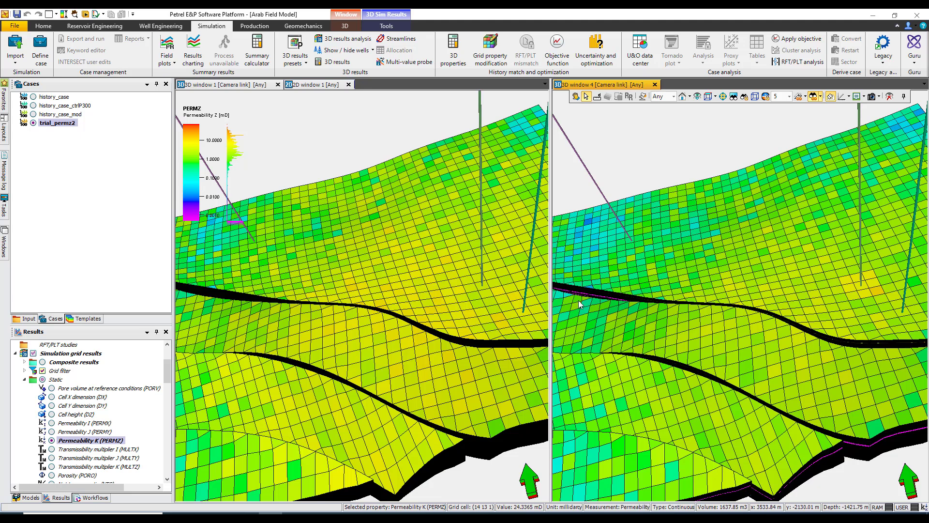
# Activate 3D window 1 and open the grid property modification of Arab1 with the existing Modifier set 1
pyautogui.click(282, 381)
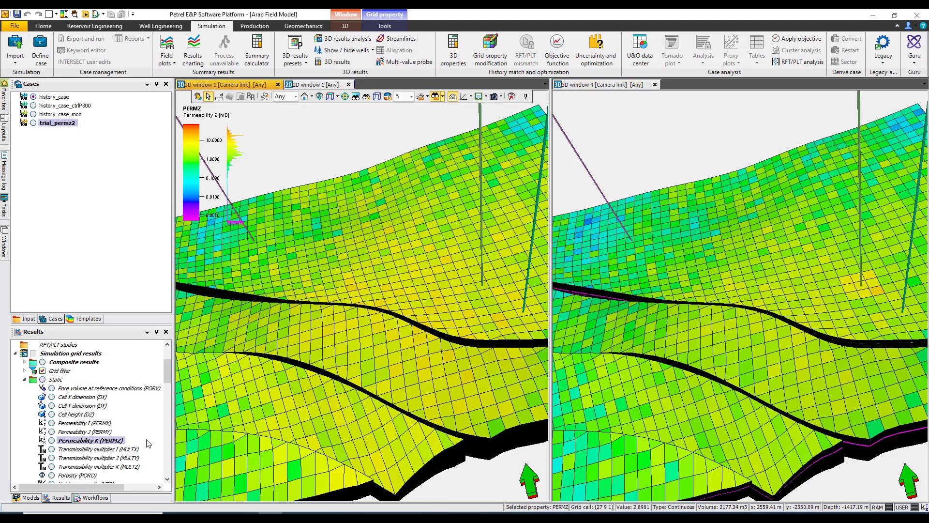
pyautogui.scroll(-3, 109, 435)
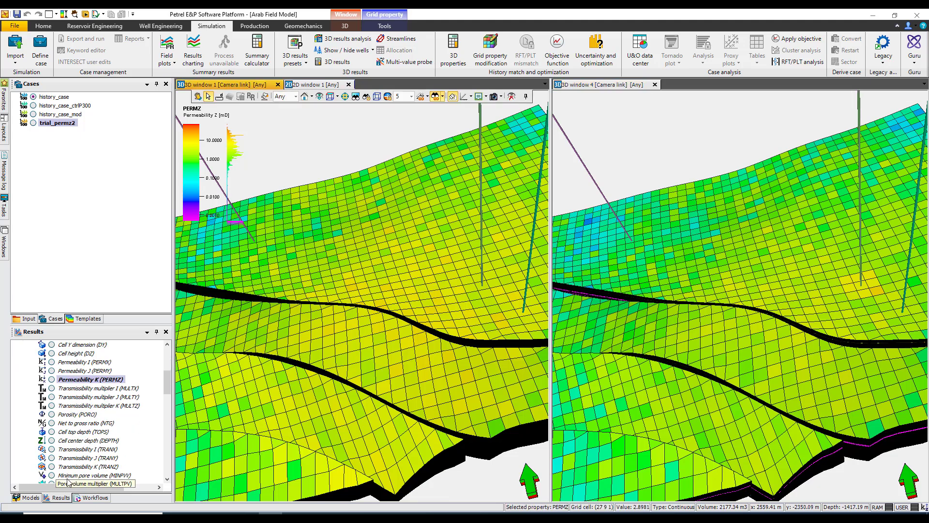
pyautogui.click(28, 497)
pyautogui.scroll(-6, 78, 435)
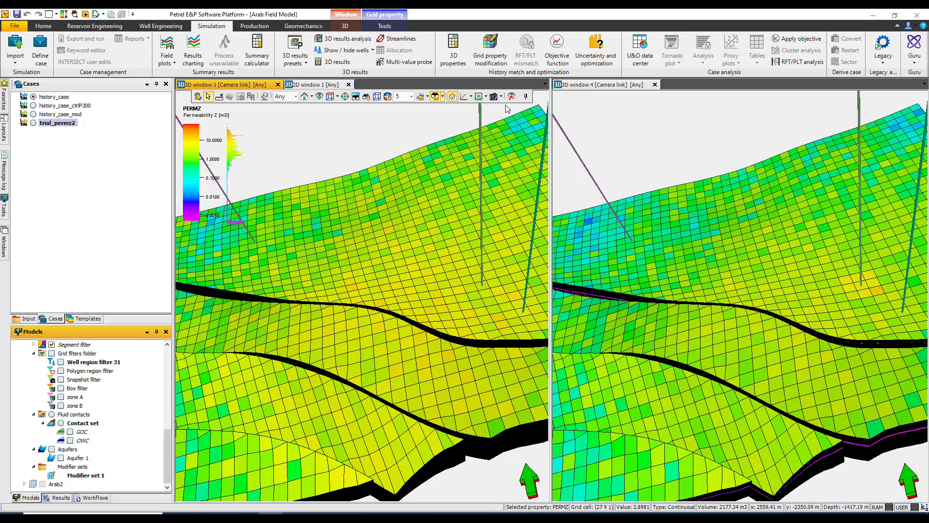
pyautogui.click(491, 54)
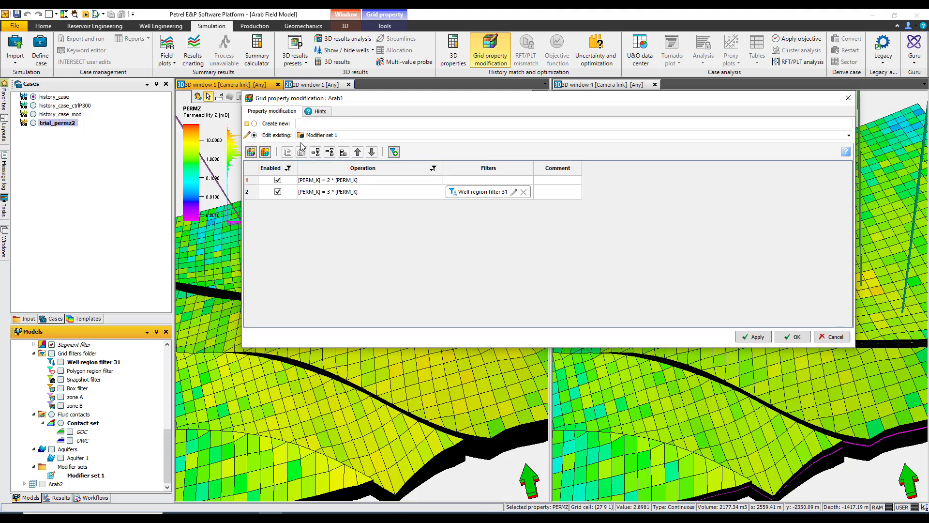
# Open the multiplier a of Modifier set 1's first Permeability K operation for editing and look through Arab1's grid properties
pyautogui.click(332, 181)
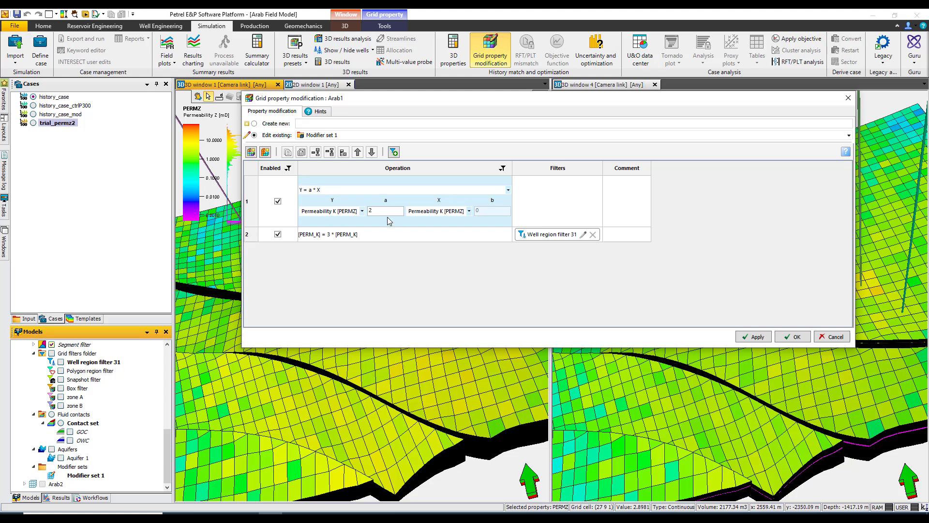
pyautogui.click(369, 211)
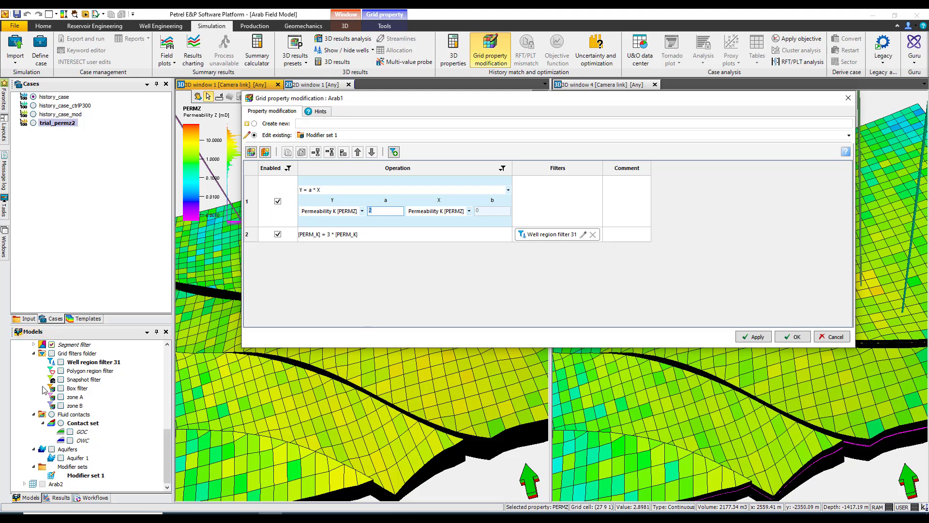
pyautogui.scroll(2, 94, 433)
pyautogui.scroll(4, 93, 433)
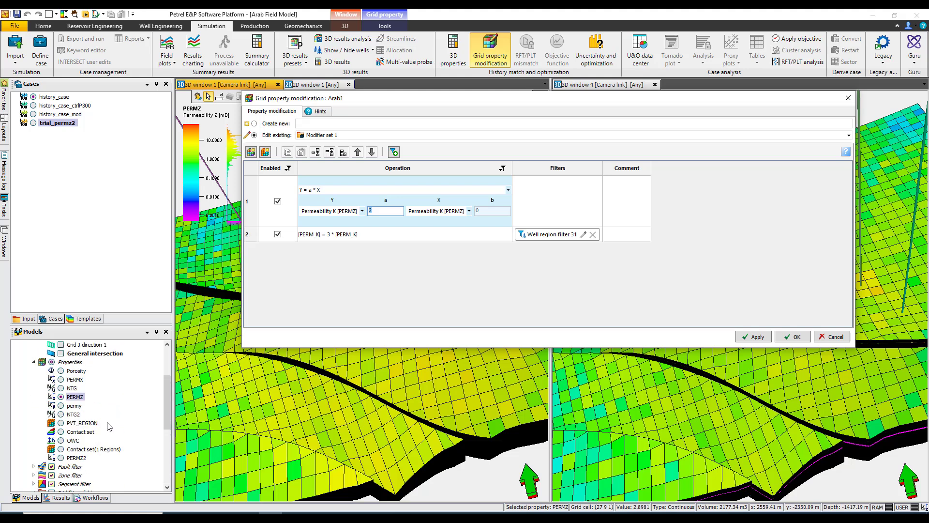